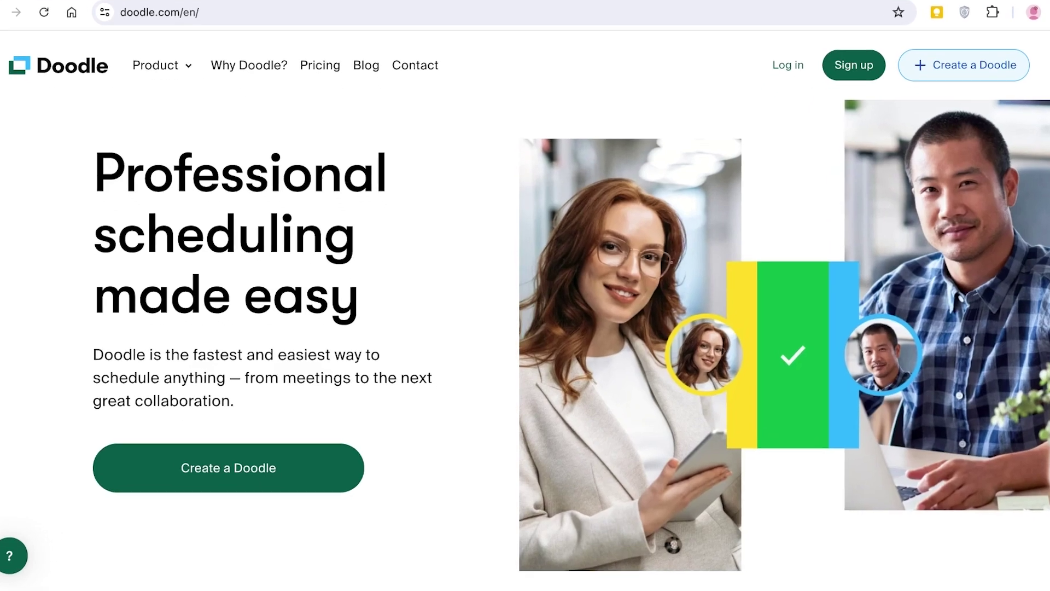
# Scroll down and back up through the Doodle homepage's introduction and plans
pyautogui.scroll(-1, 558, 323)
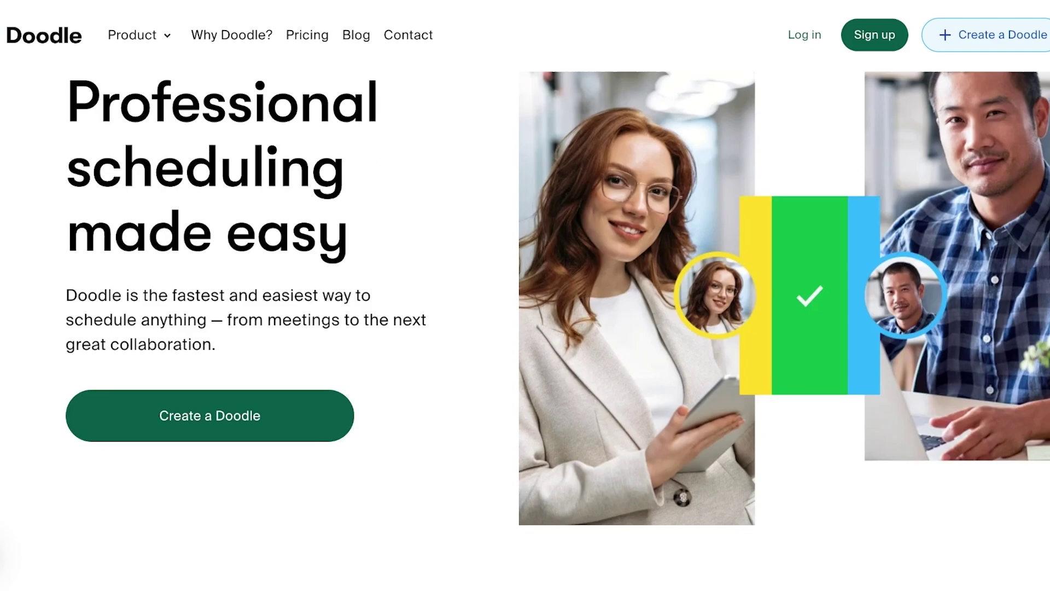
pyautogui.scroll(-4, 525, 328)
pyautogui.scroll(-6, 525, 328)
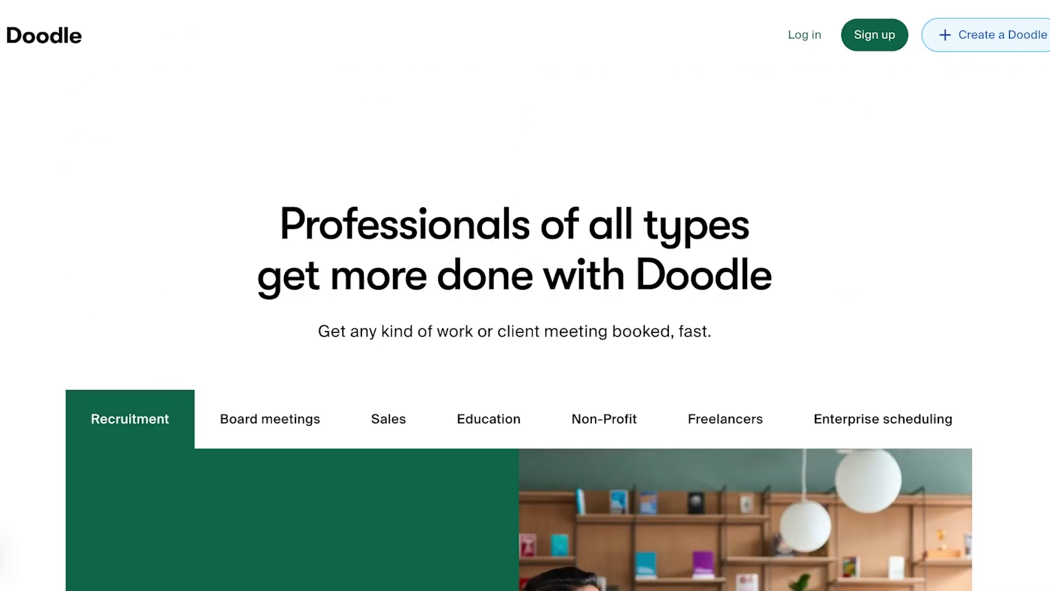
pyautogui.scroll(-12, 520, 328)
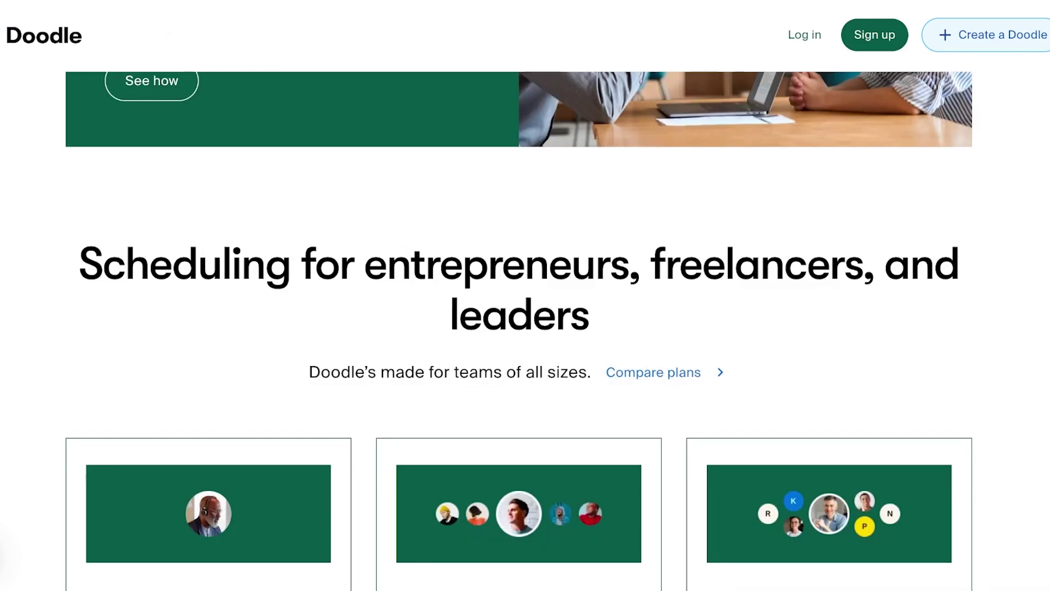
pyautogui.scroll(-11, 525, 328)
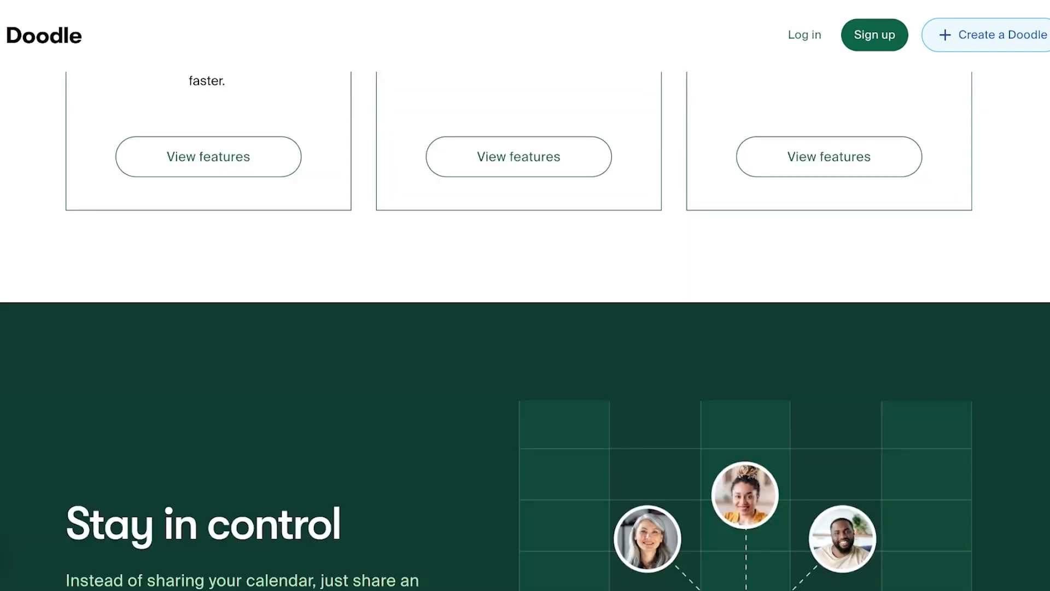
pyautogui.scroll(5, 525, 329)
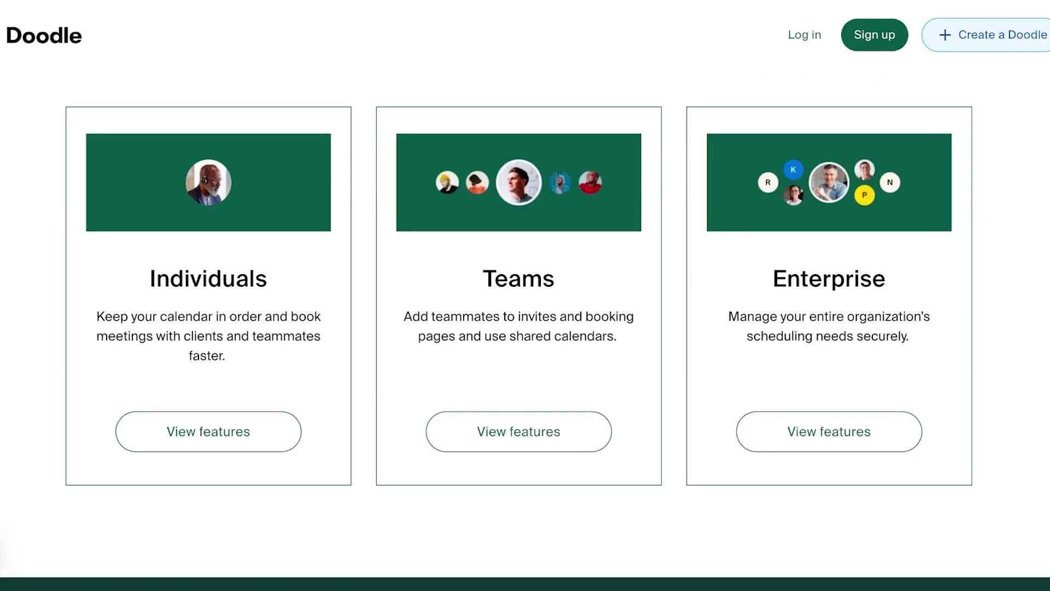
pyautogui.scroll(-3, 525, 328)
pyautogui.scroll(13, 525, 328)
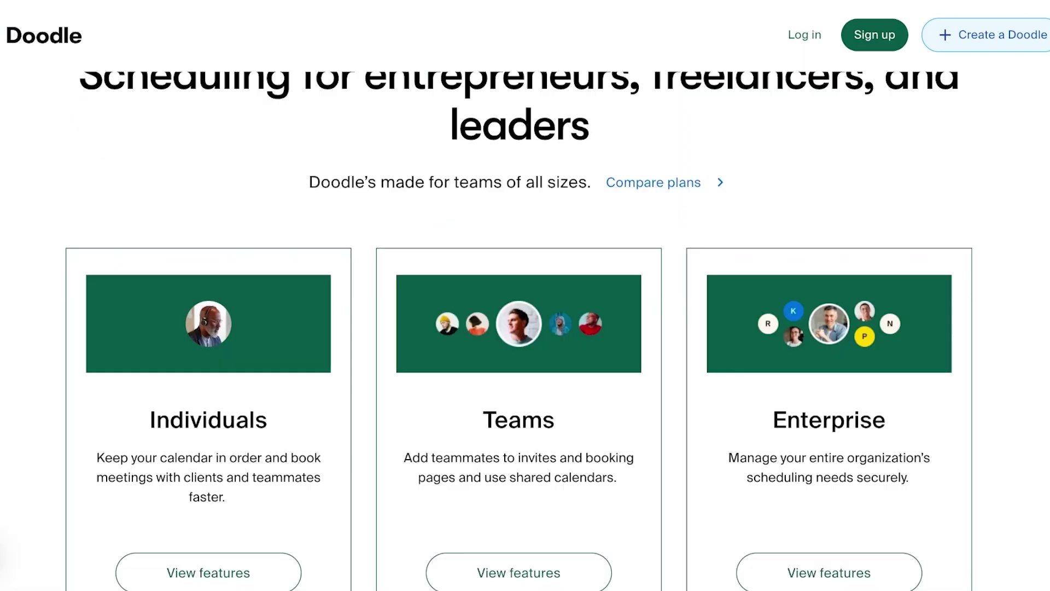
pyautogui.scroll(5, 525, 328)
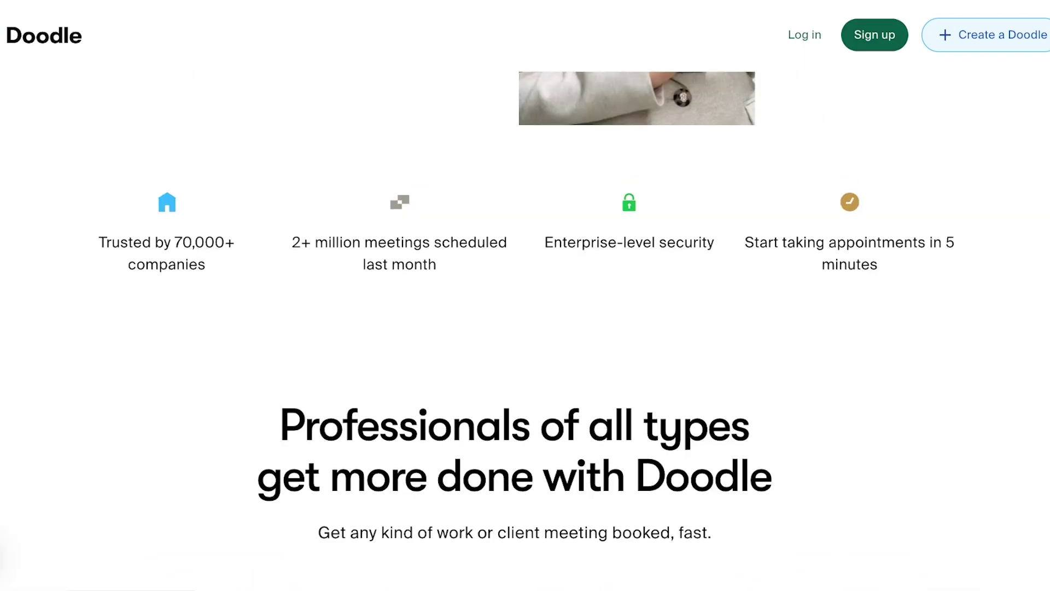
pyautogui.scroll(8, 525, 329)
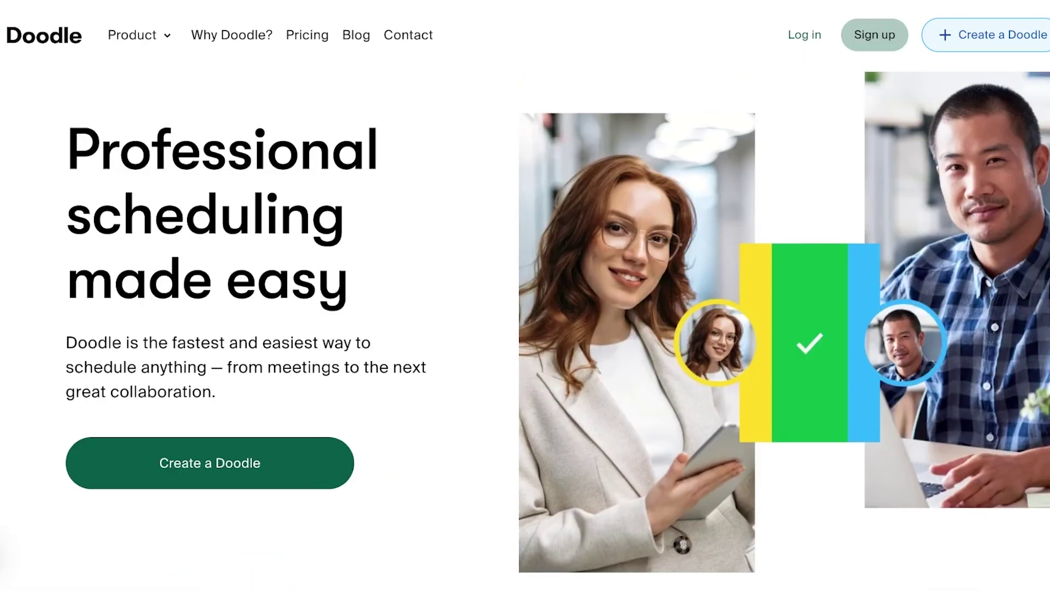
# Go to the sign-up page and enter your e-mail address
pyautogui.click(874, 34)
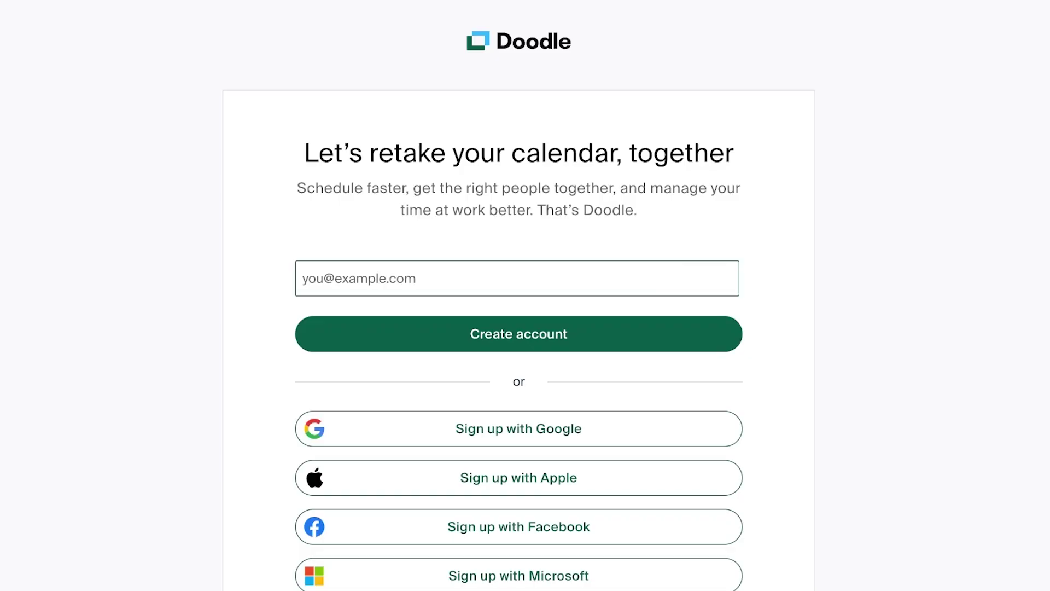
pyautogui.scroll(-3, 518, 328)
pyautogui.click(303, 120)
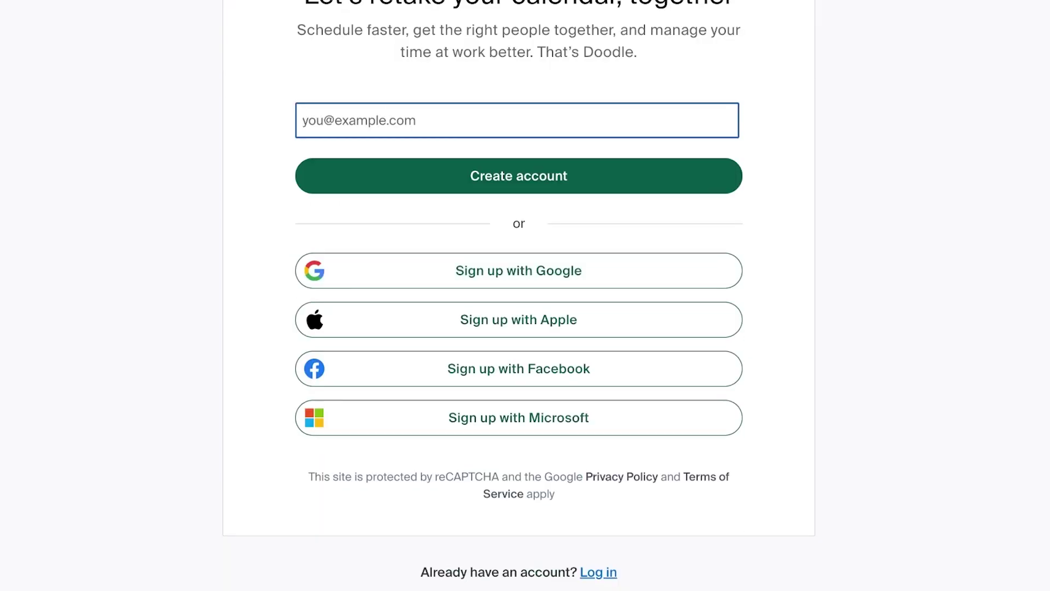
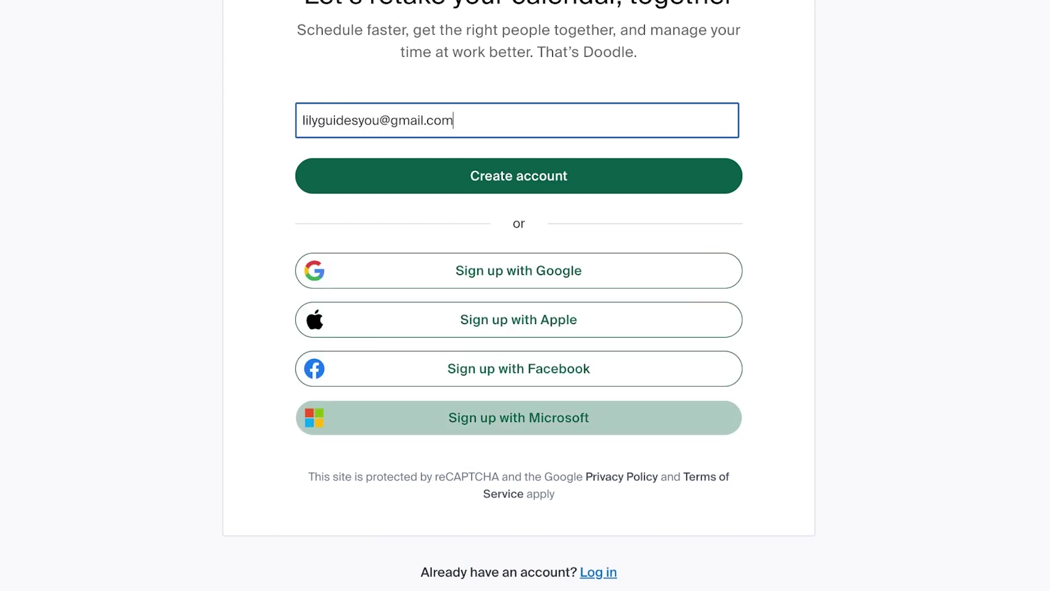
# Sign up with your Google account, accept the terms and complete your full name
pyautogui.click(519, 270)
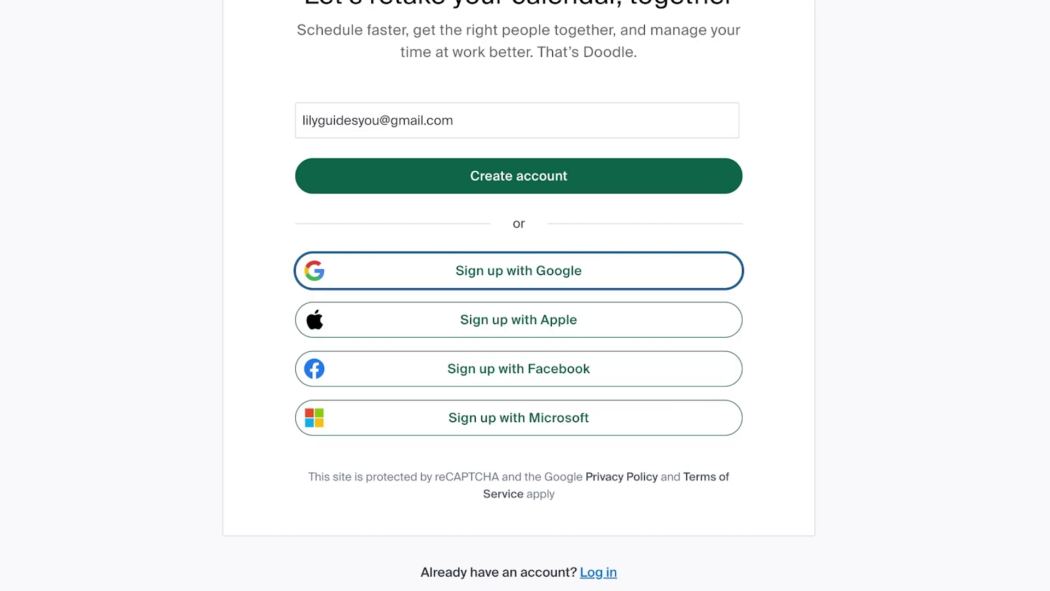
pyautogui.click(635, 323)
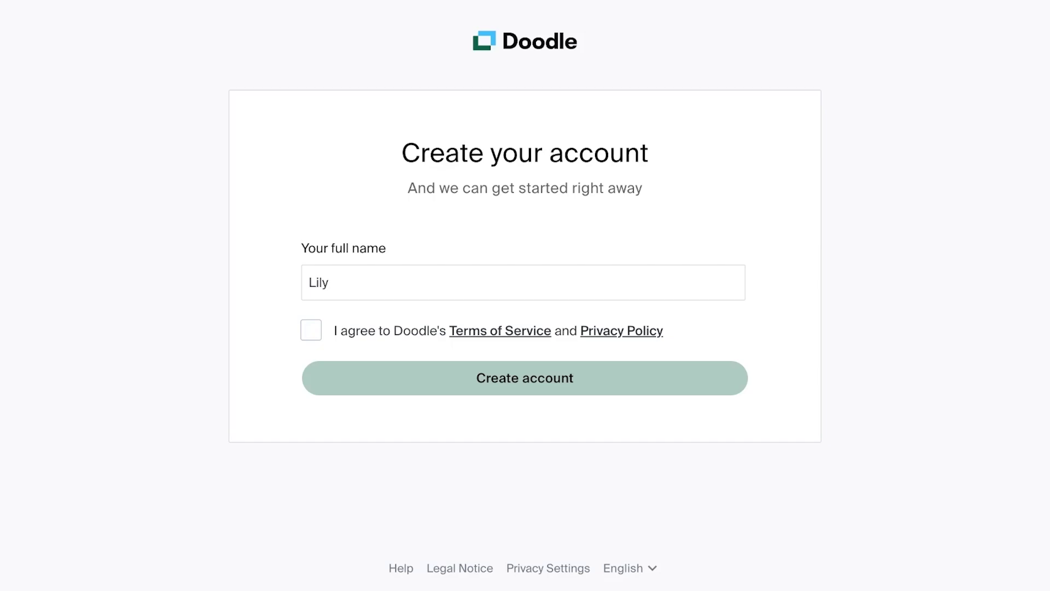
pyautogui.click(311, 330)
pyautogui.press('Return')
pyautogui.write('Davis')
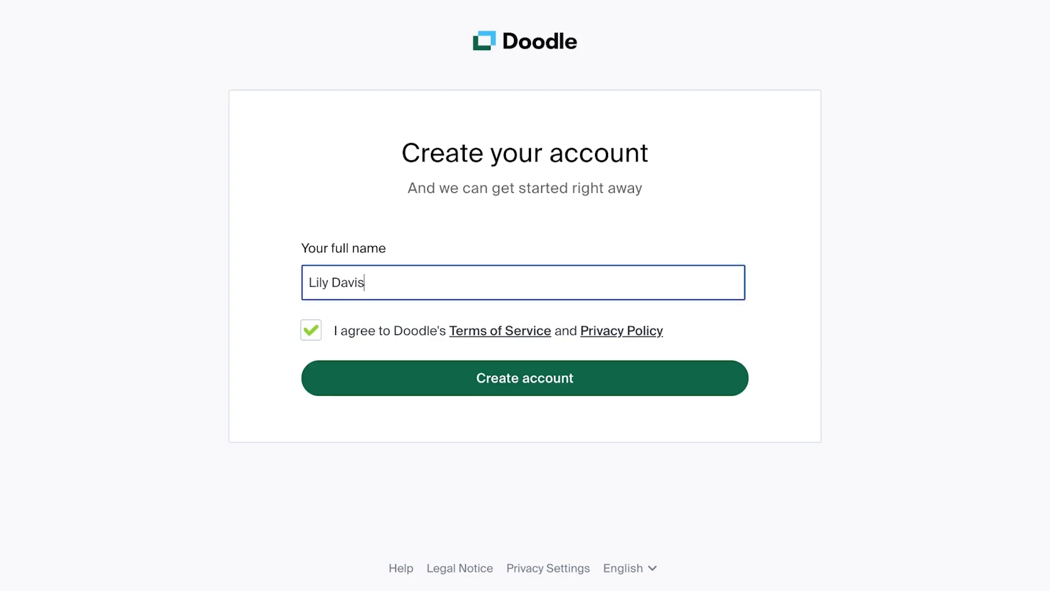
pyautogui.press('Return')
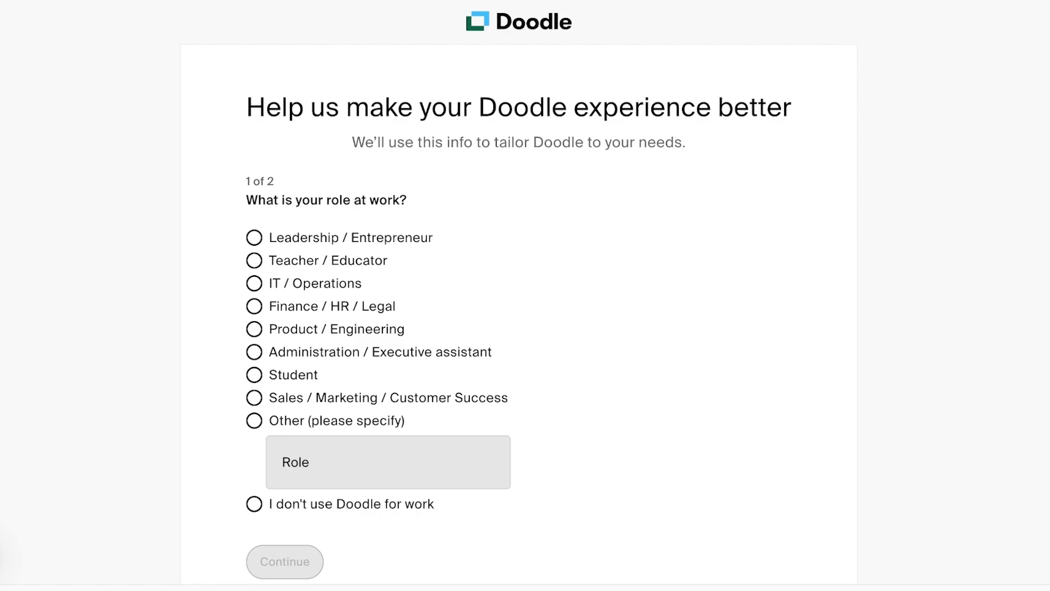
# Answer the survey with Leadership / Entrepreneur, Advertising / Marketing and company size Only me
pyautogui.click(254, 237)
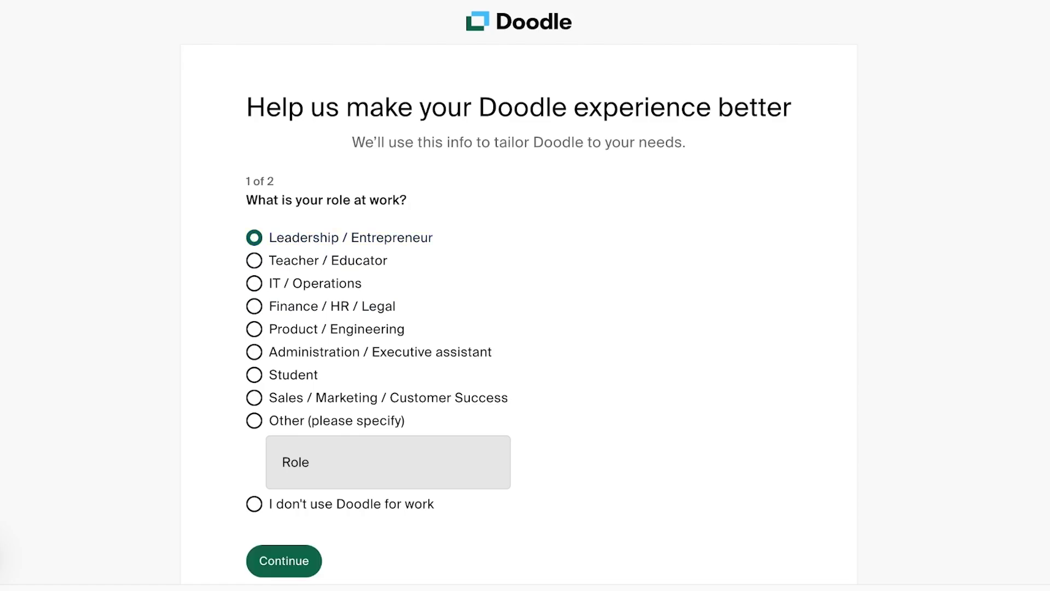
pyautogui.scroll(-2, 519, 295)
pyautogui.click(284, 432)
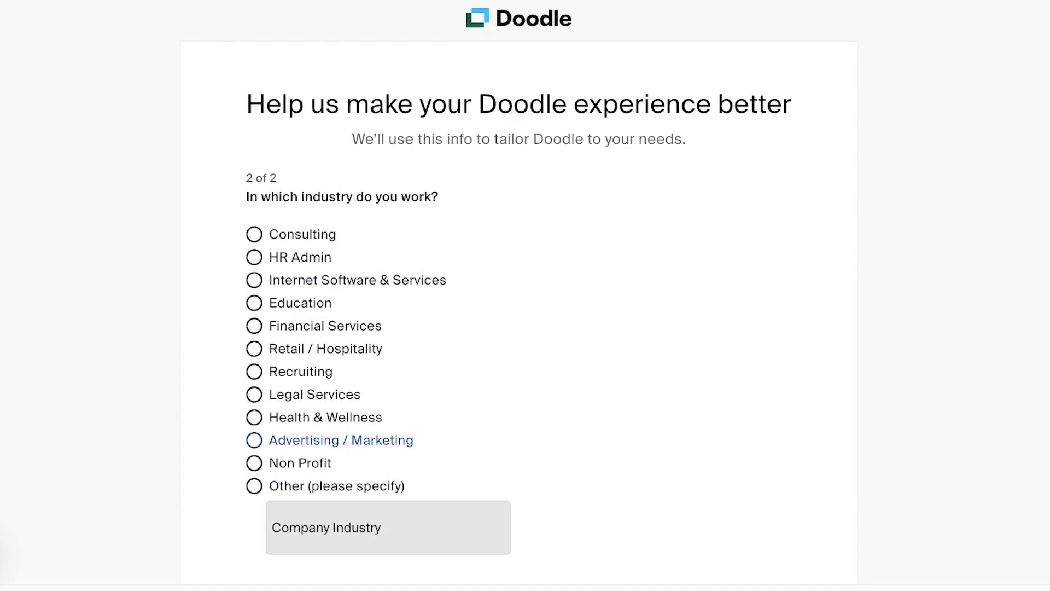
pyautogui.click(253, 440)
pyautogui.click(253, 264)
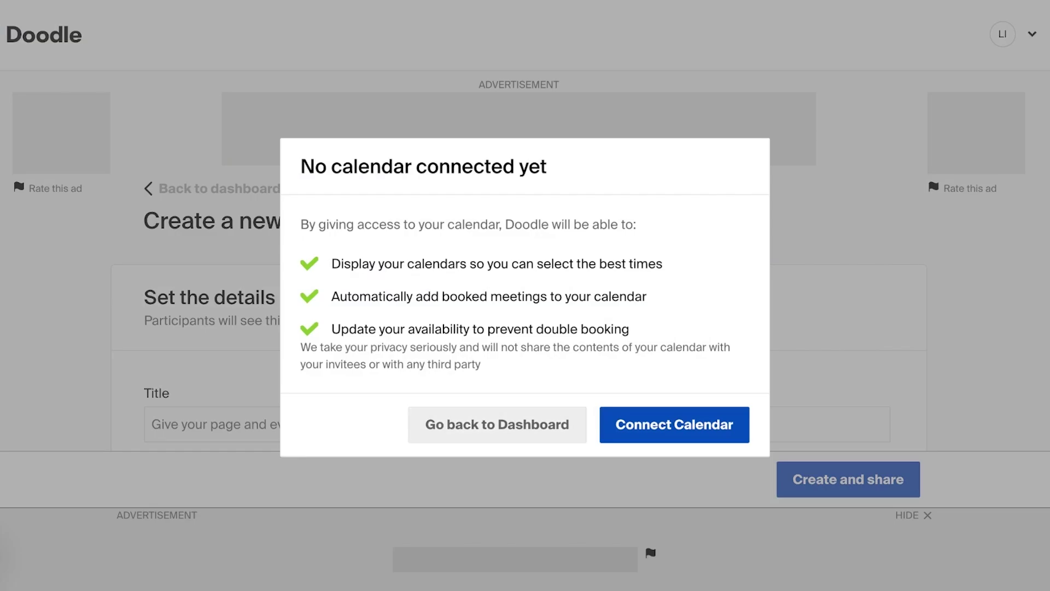
# Connect a Google calendar by choosing the Google account and approving the Doodle sign-in
pyautogui.click(674, 425)
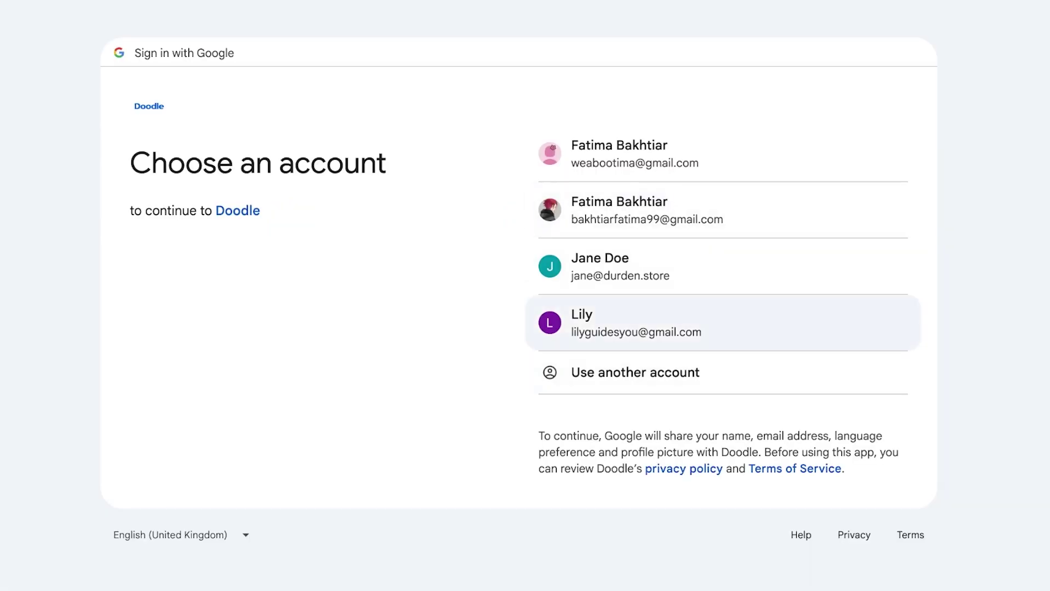
pyautogui.click(634, 323)
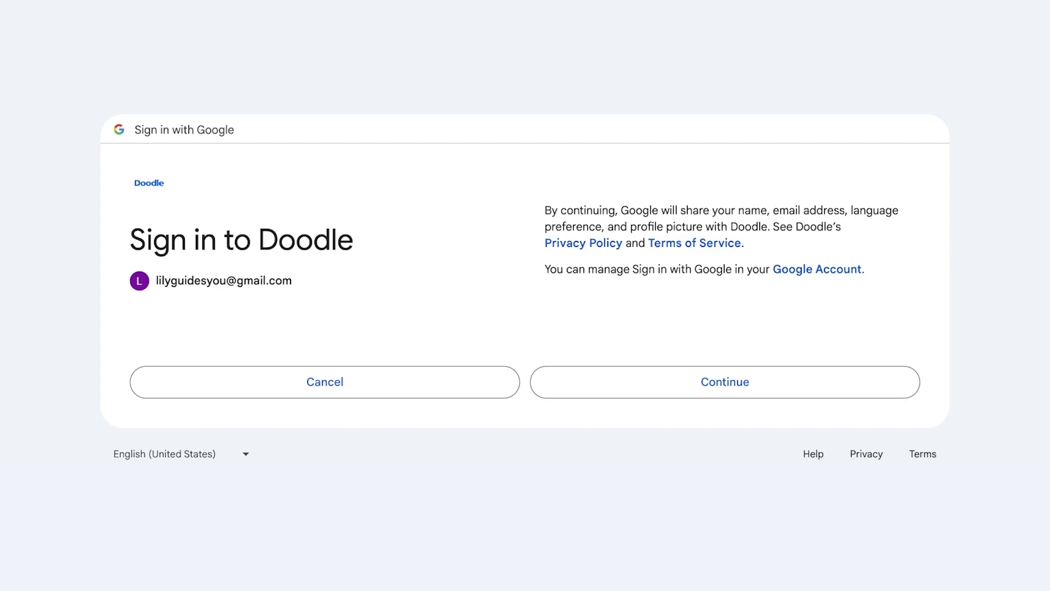
pyautogui.click(716, 382)
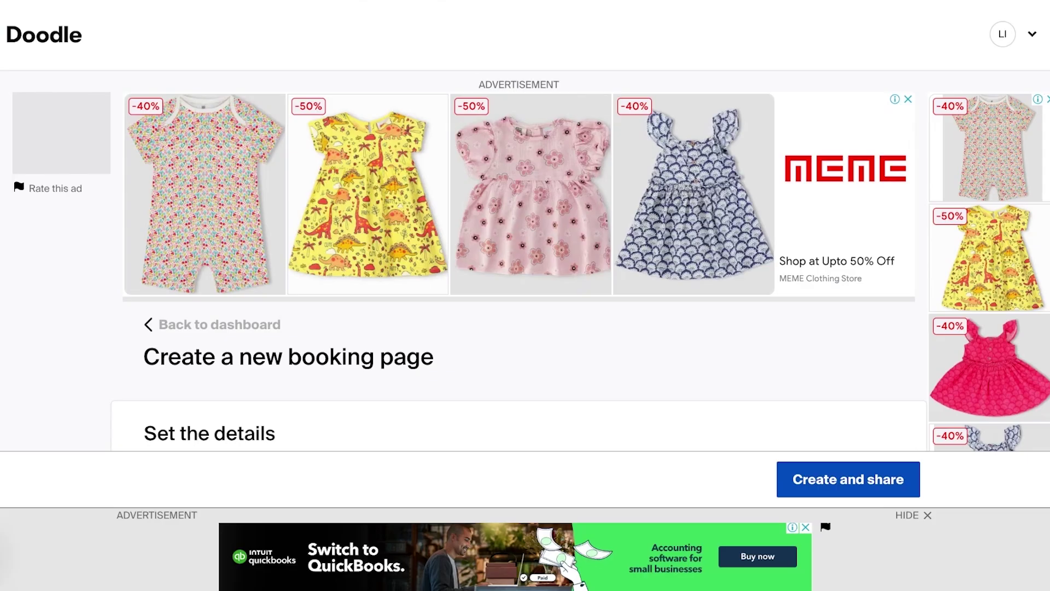
# Title the booking page 'Lilys Appointment Booking'
pyautogui.scroll(-10, 519, 246)
pyautogui.scroll(6, 519, 246)
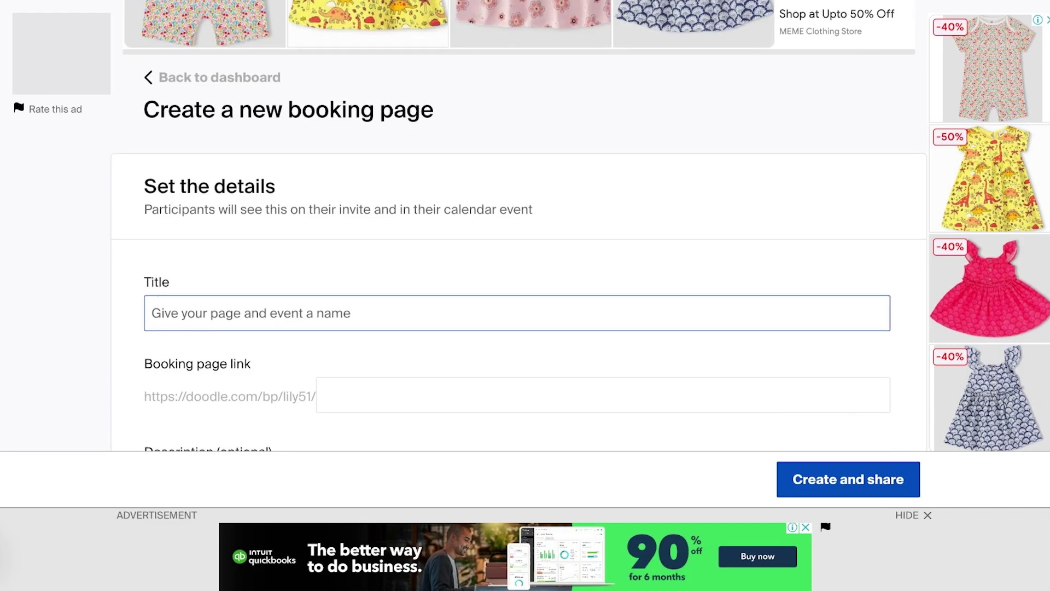
pyautogui.scroll(-1, 517, 226)
pyautogui.click(152, 274)
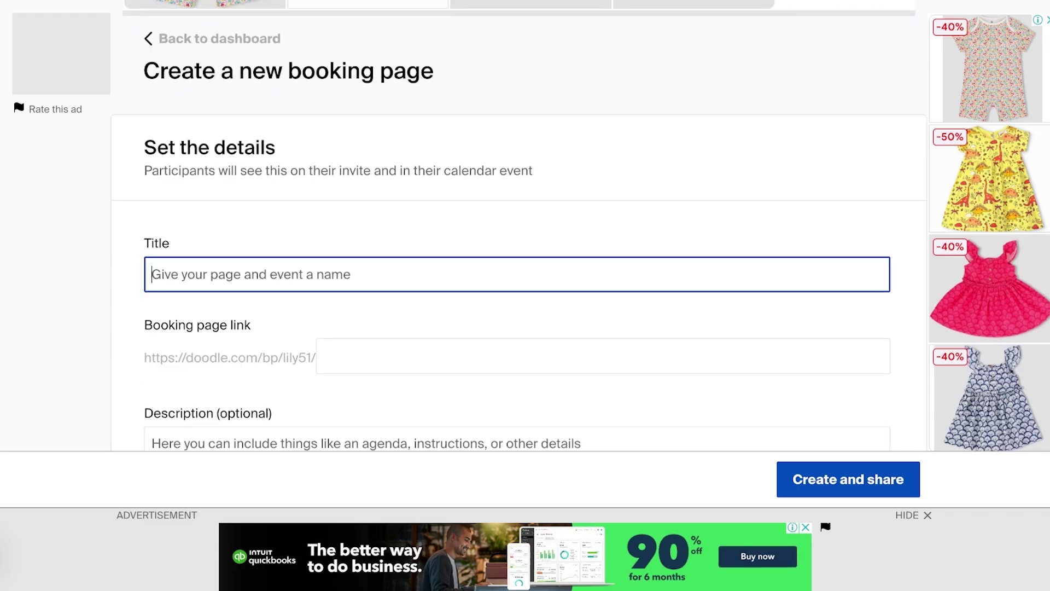
pyautogui.write('A')
pyautogui.press('BackSpace')
pyautogui.write('A')
pyautogui.press('BackSpace')
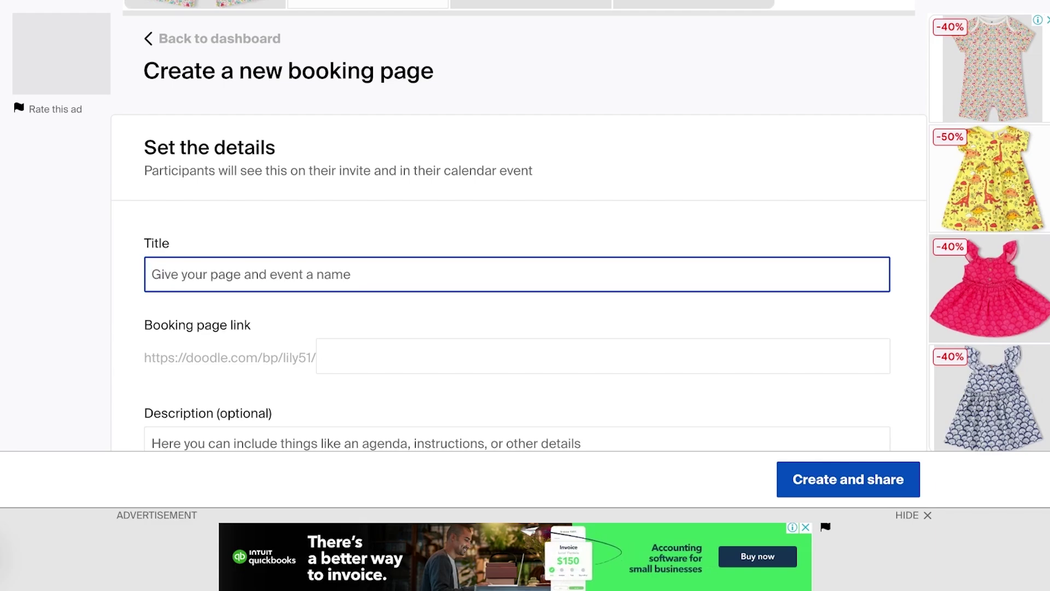
pyautogui.write('Lilys')
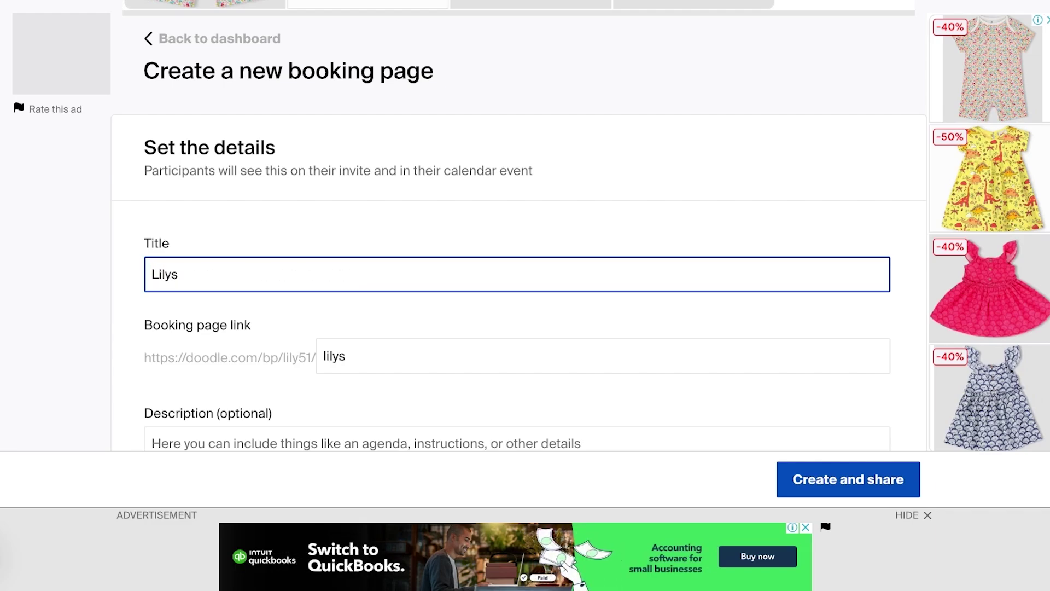
pyautogui.write(' Schedule')
pyautogui.press('BackSpace')
pyautogui.press('BackSpace')
pyautogui.press('BackSpace')
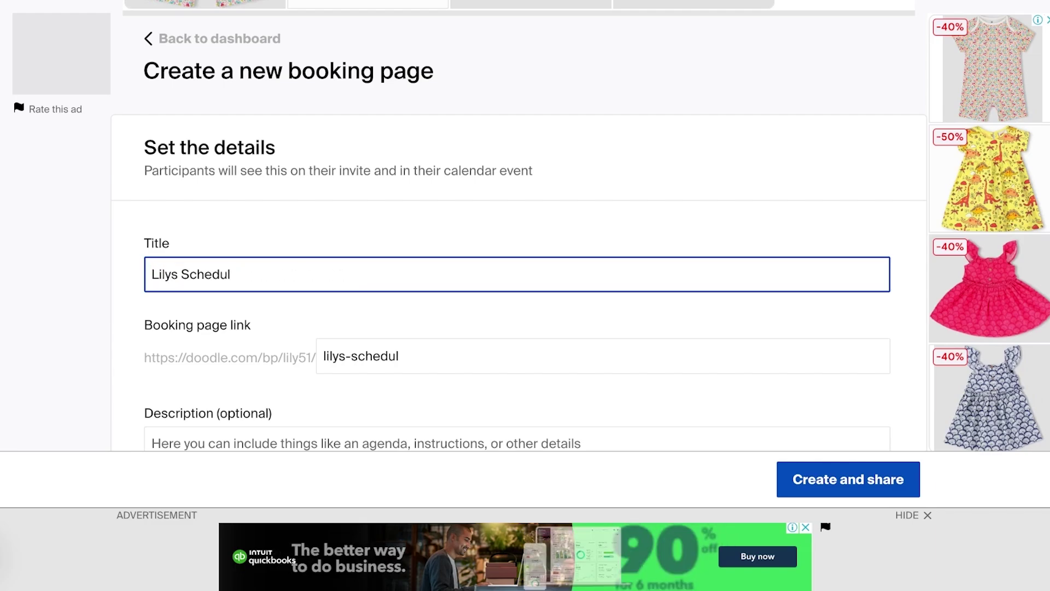
pyautogui.press('BackSpace')
pyautogui.press('BackSpace')
pyautogui.press('BackSpace')
pyautogui.press('BackSpace')
pyautogui.press('BackSpace')
pyautogui.press('BackSpace')
pyautogui.write('Appointment Booking')
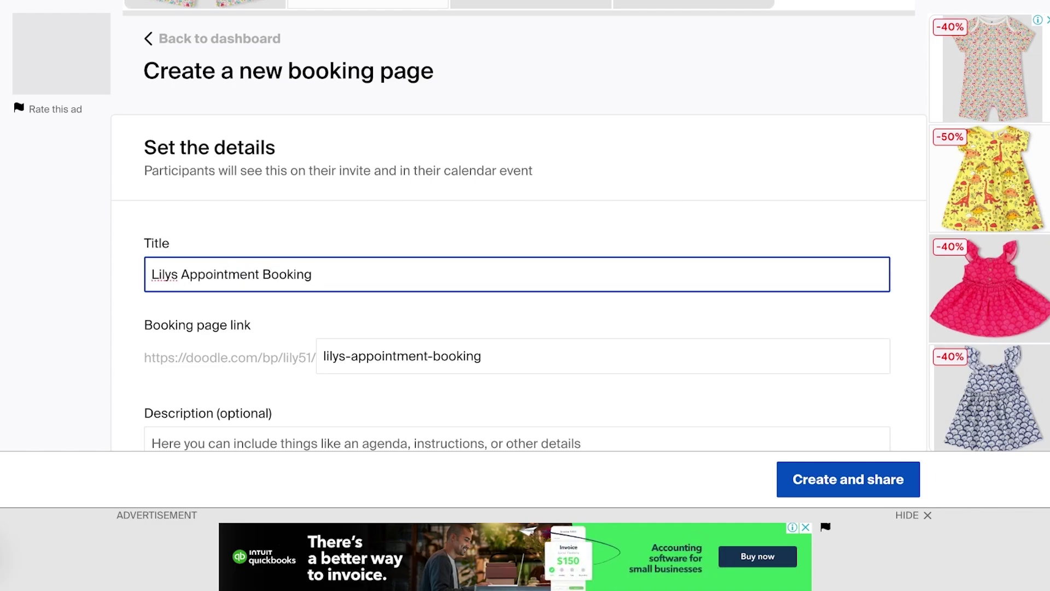
# Move past the description and location, leaving video conferencing switched off
pyautogui.scroll(-1, 518, 225)
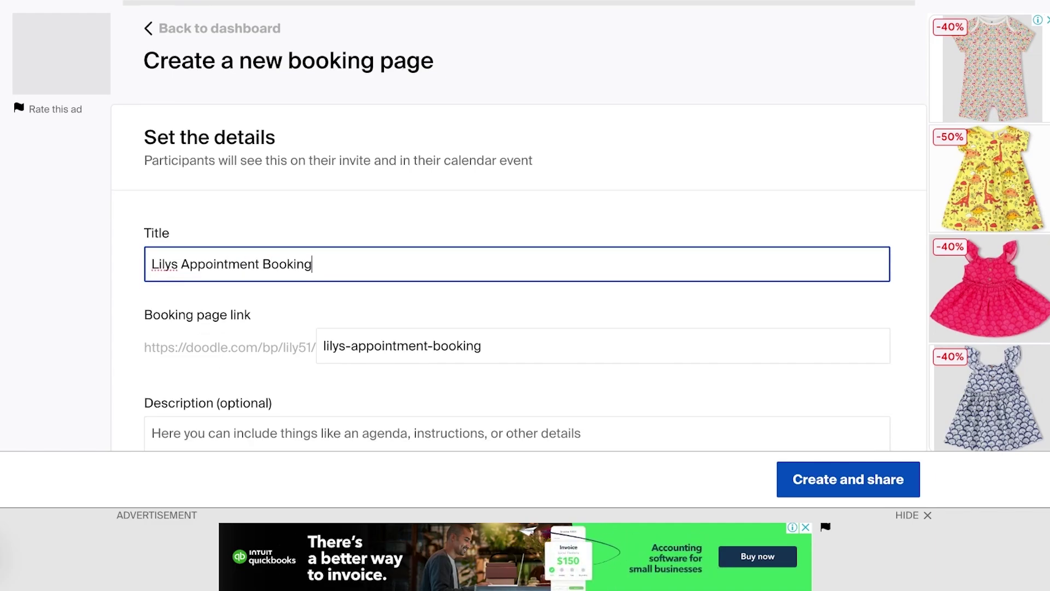
pyautogui.press('Tab')
pyautogui.press('Tab')
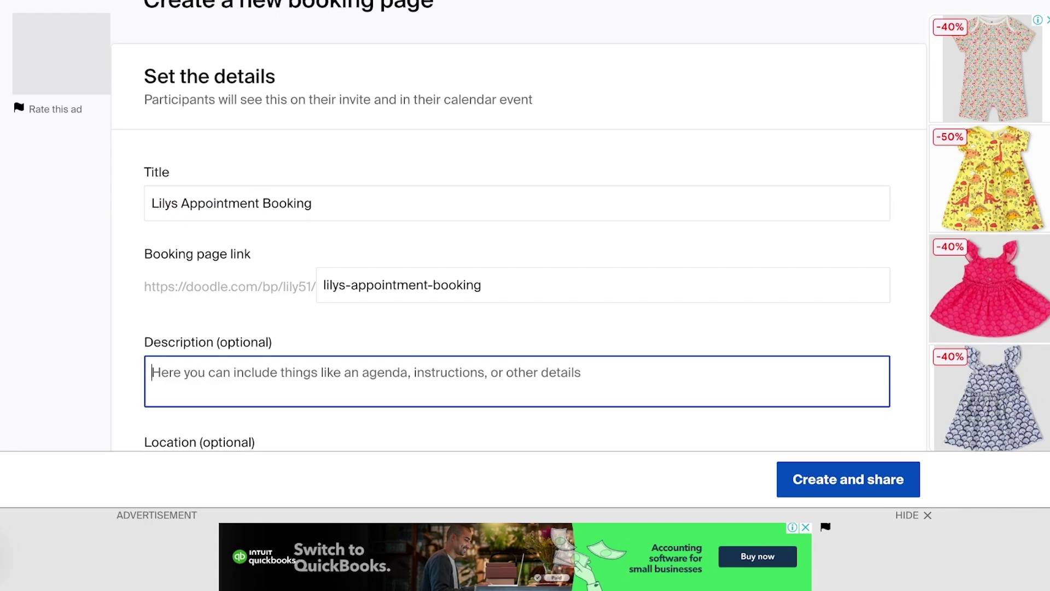
pyautogui.scroll(-3, 517, 225)
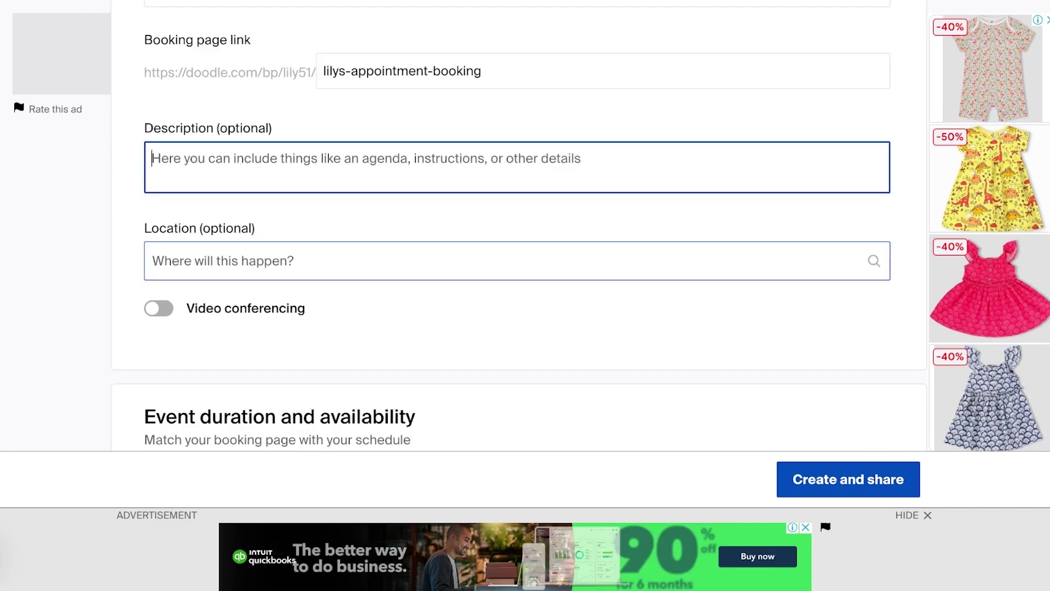
pyautogui.click(218, 260)
pyautogui.press('Tab')
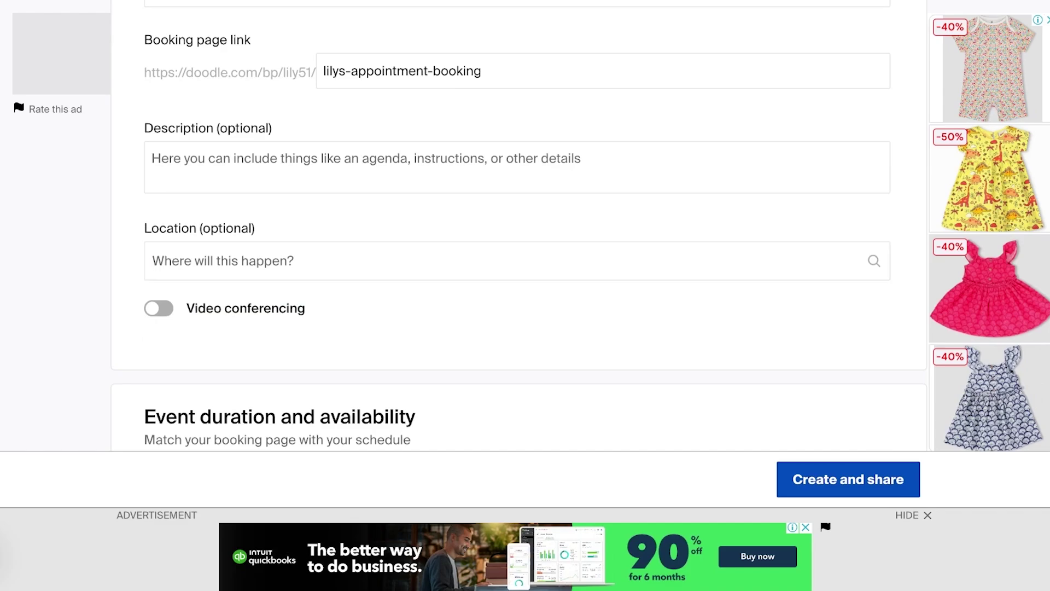
pyautogui.press('space')
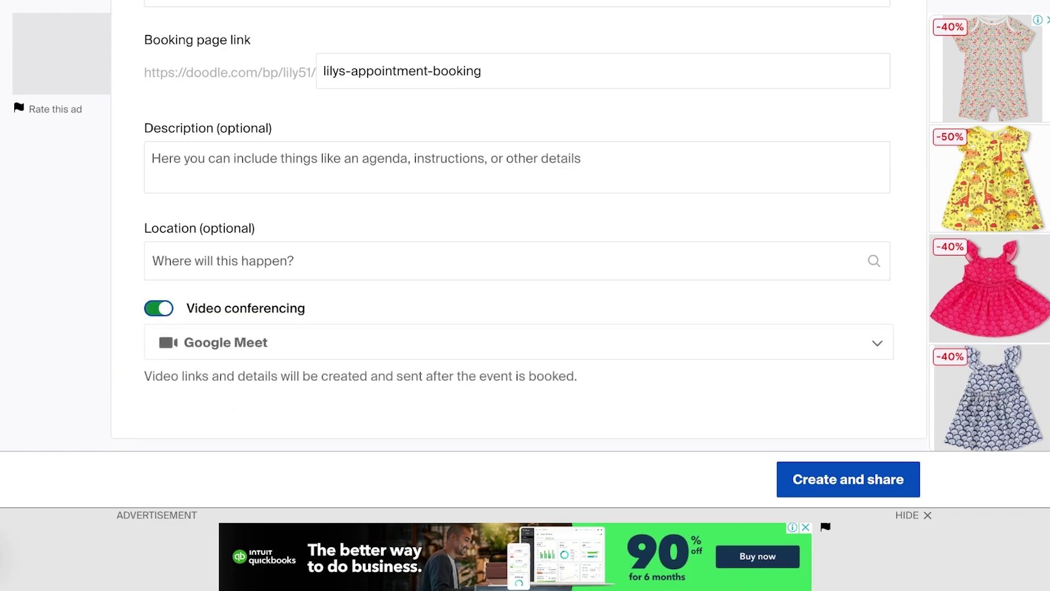
pyautogui.press('space')
# Make events 30 minutes long and bookable up to 2 weeks into the future
pyautogui.scroll(-5, 517, 225)
pyautogui.scroll(3, 517, 225)
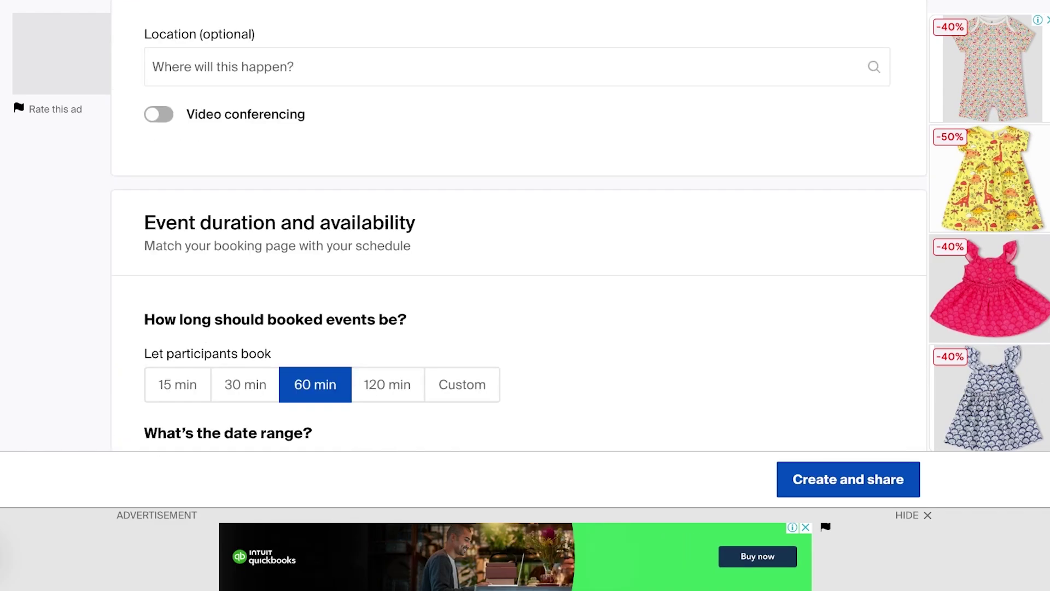
pyautogui.scroll(-3, 517, 225)
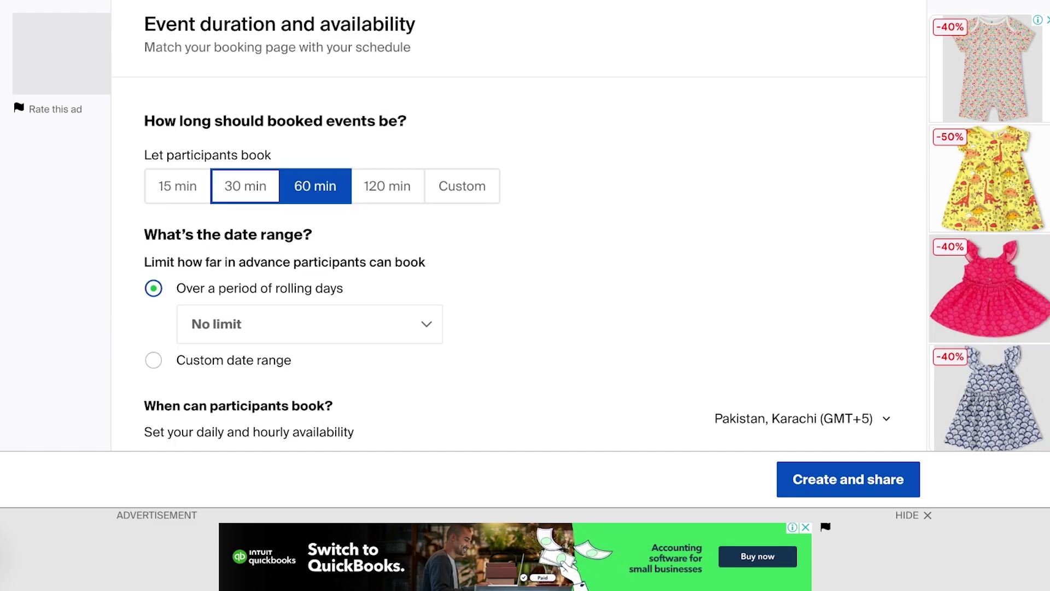
pyautogui.click(245, 186)
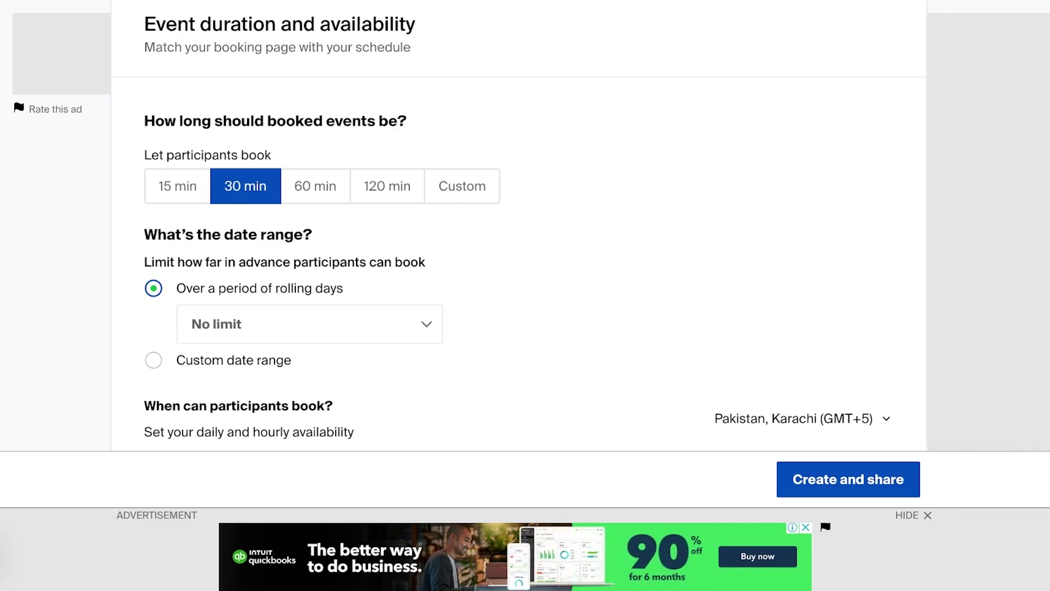
pyautogui.click(310, 323)
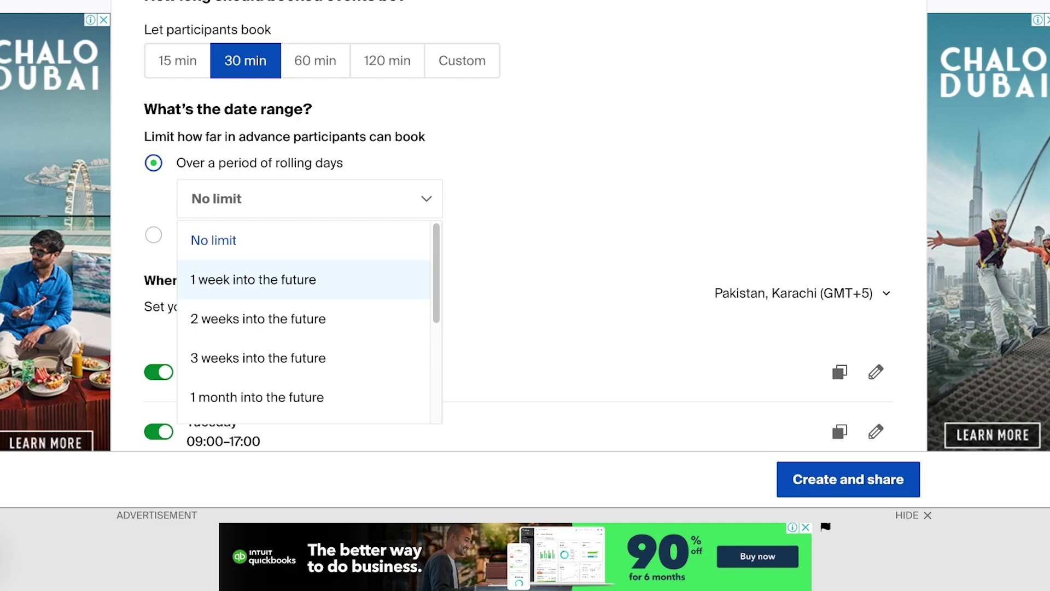
pyautogui.press('Return')
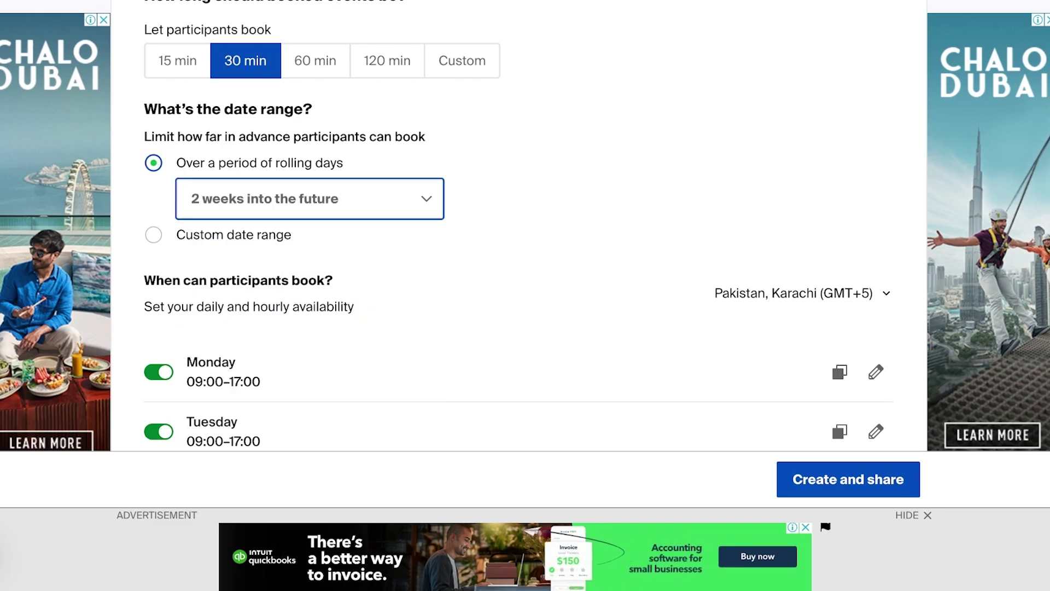
pyautogui.scroll(-1, 517, 229)
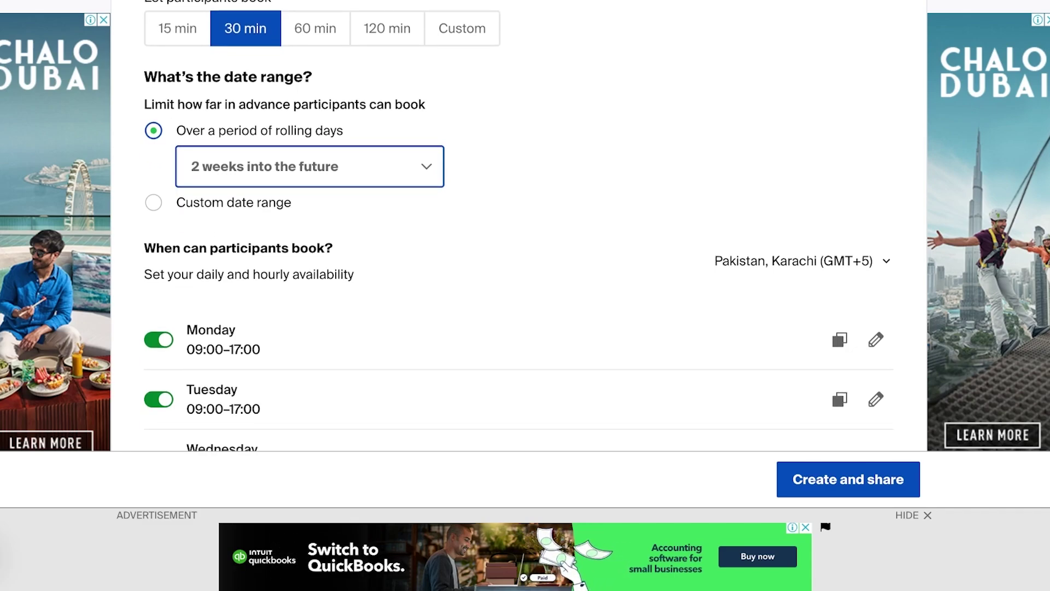
# Make Monday and Tuesday unavailable while keeping Friday available
pyautogui.scroll(-10, 517, 230)
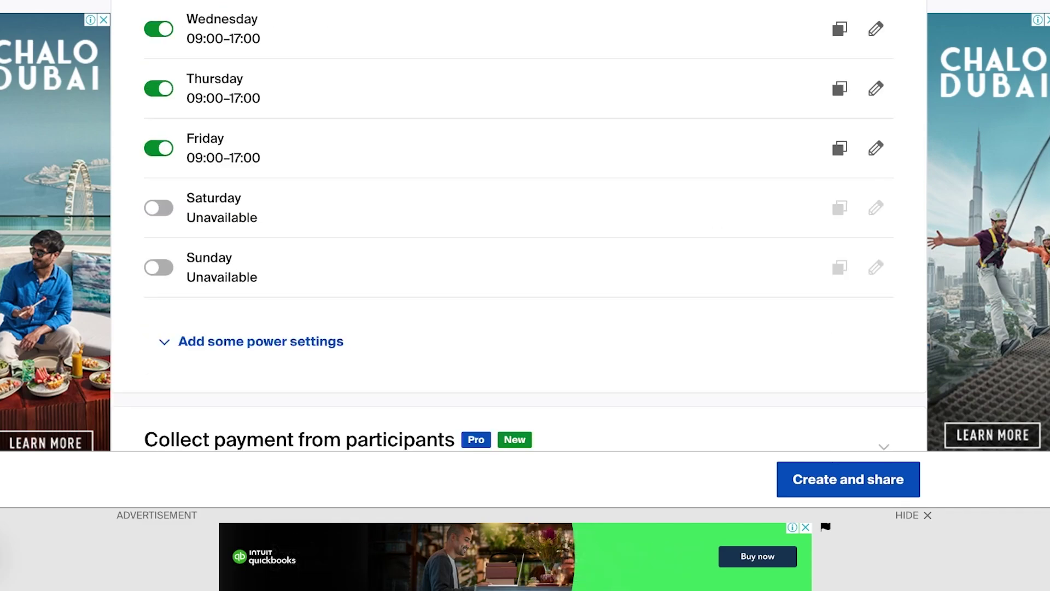
pyautogui.scroll(10, 518, 230)
pyautogui.scroll(-5, 517, 230)
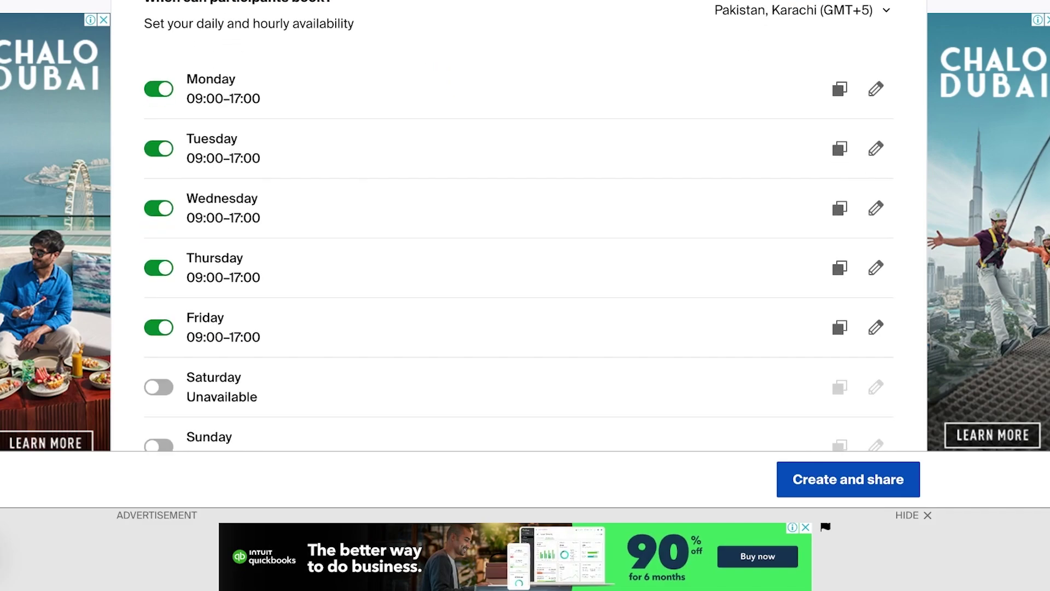
pyautogui.click(159, 327)
pyautogui.click(159, 89)
pyautogui.click(159, 327)
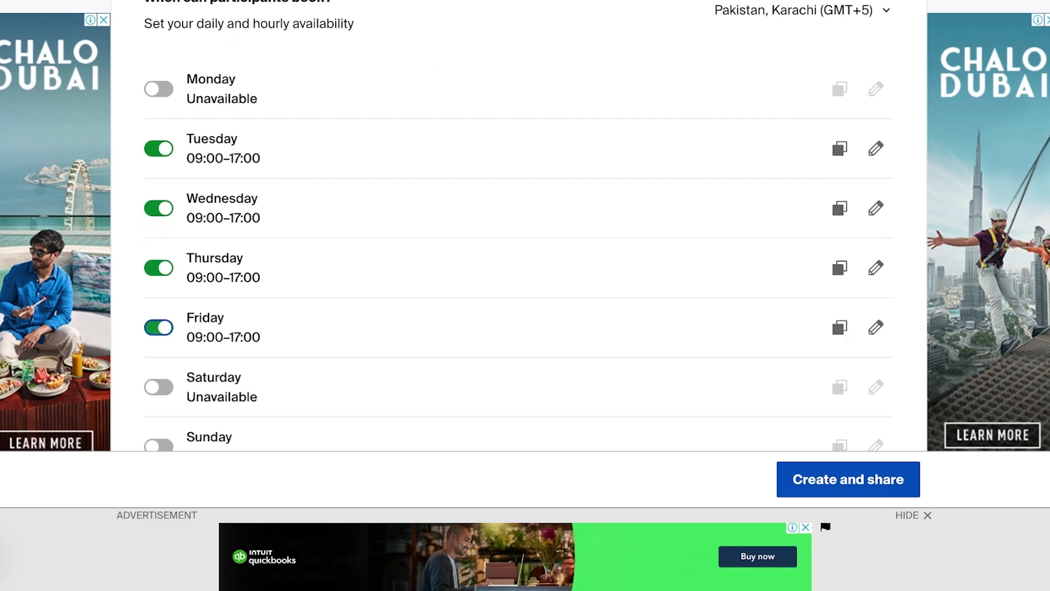
pyautogui.click(159, 149)
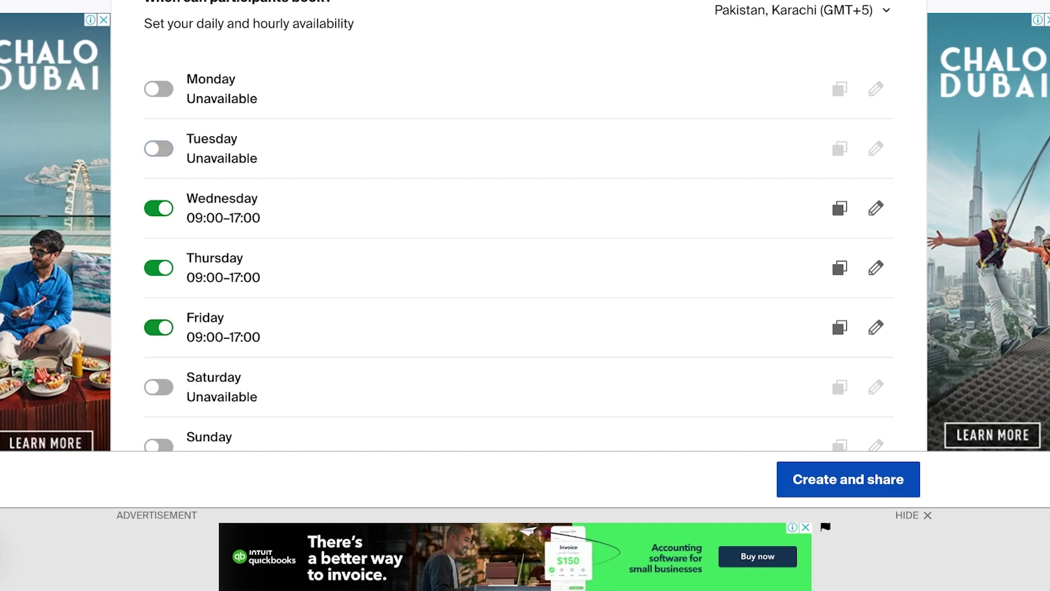
# Change Friday's hours to 9:00 AM–12:00 PM, removing the extra interval, and save
pyautogui.click(876, 327)
pyautogui.scroll(-1, 518, 230)
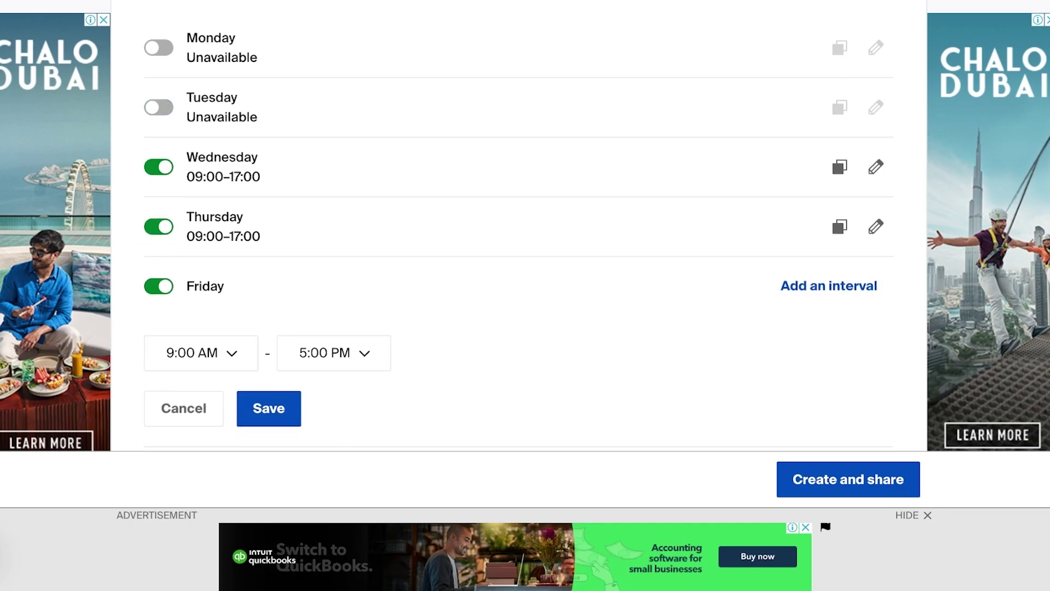
pyautogui.click(829, 261)
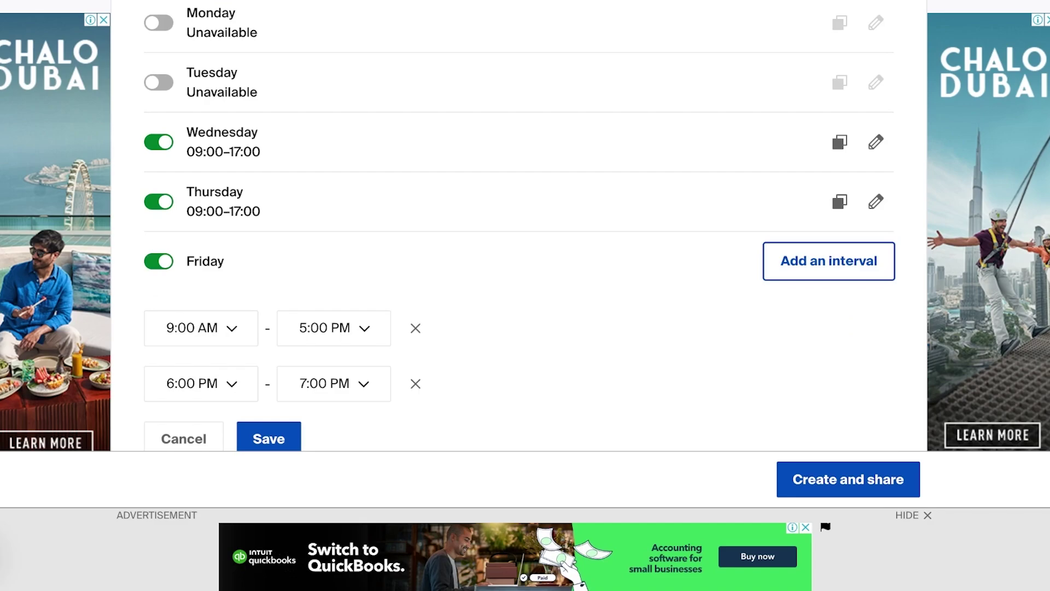
pyautogui.click(201, 328)
pyautogui.scroll(-2, 519, 230)
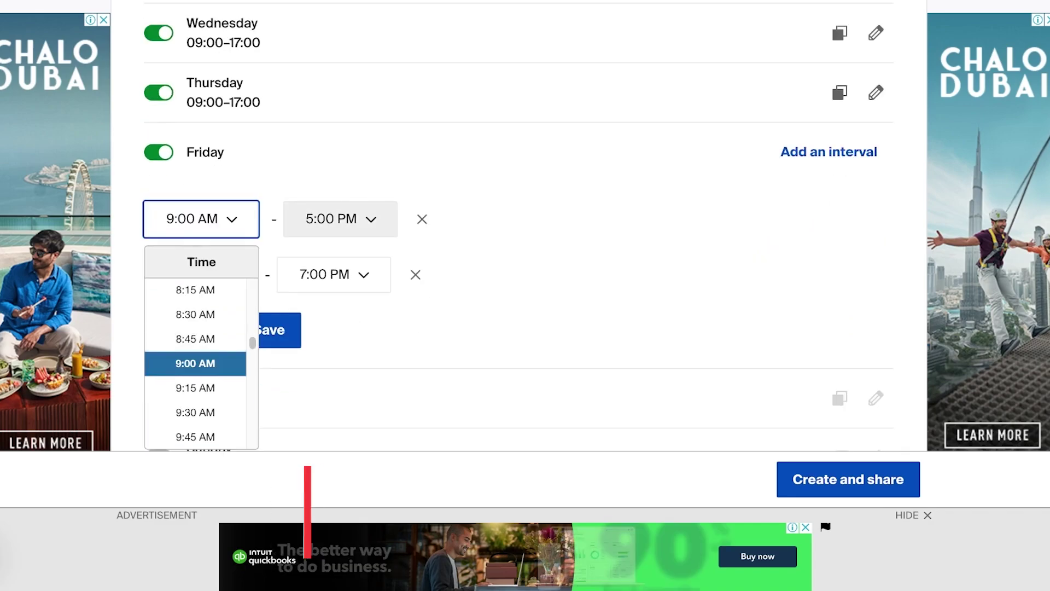
pyautogui.click(334, 219)
pyautogui.scroll(-2, 328, 342)
pyautogui.scroll(8, 329, 342)
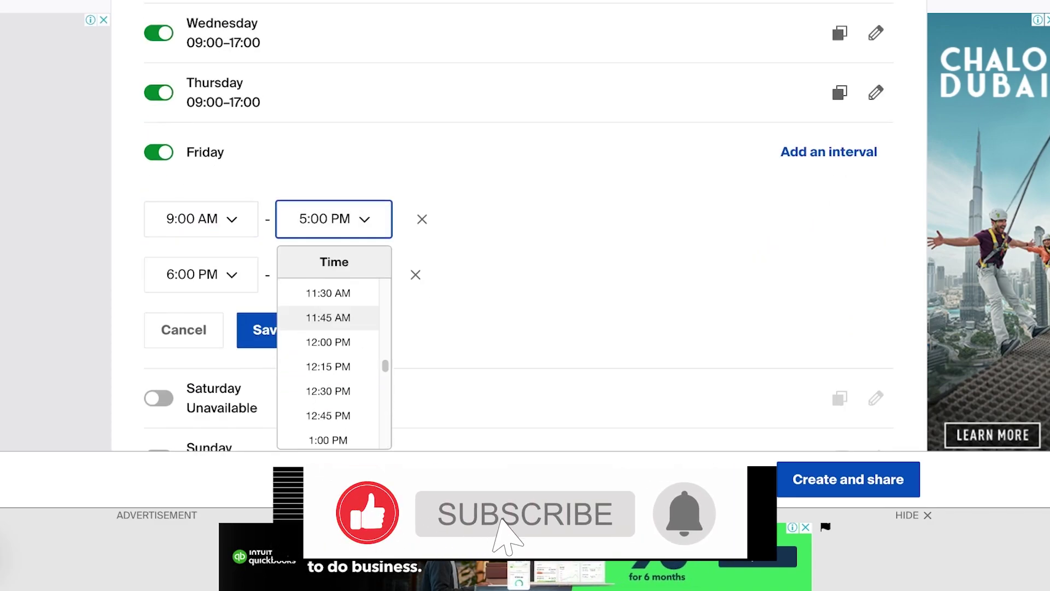
pyautogui.click(328, 342)
pyautogui.click(200, 274)
pyautogui.scroll(5, 196, 403)
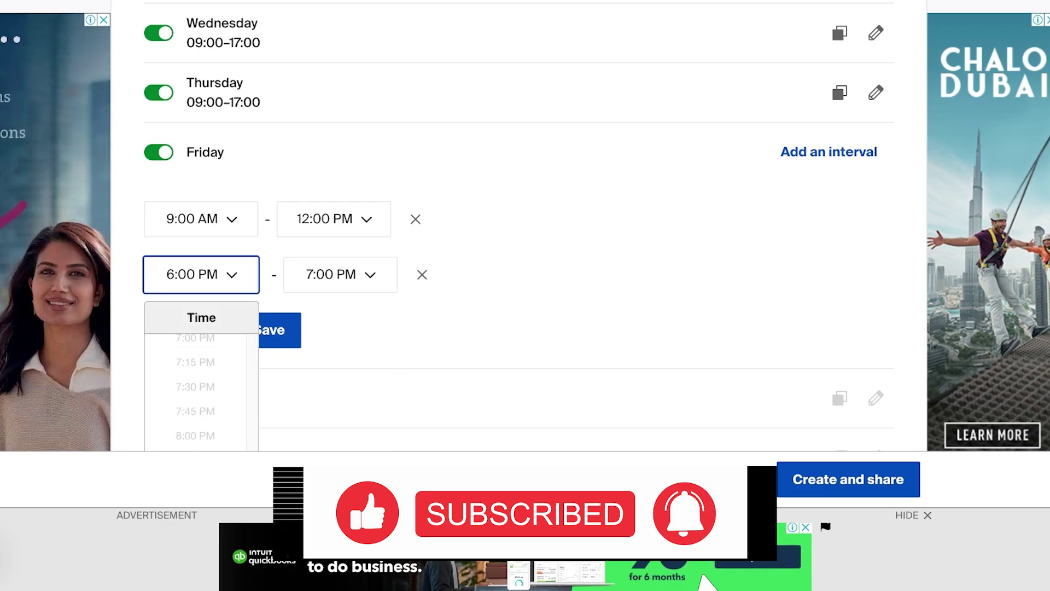
pyautogui.scroll(-2, 195, 391)
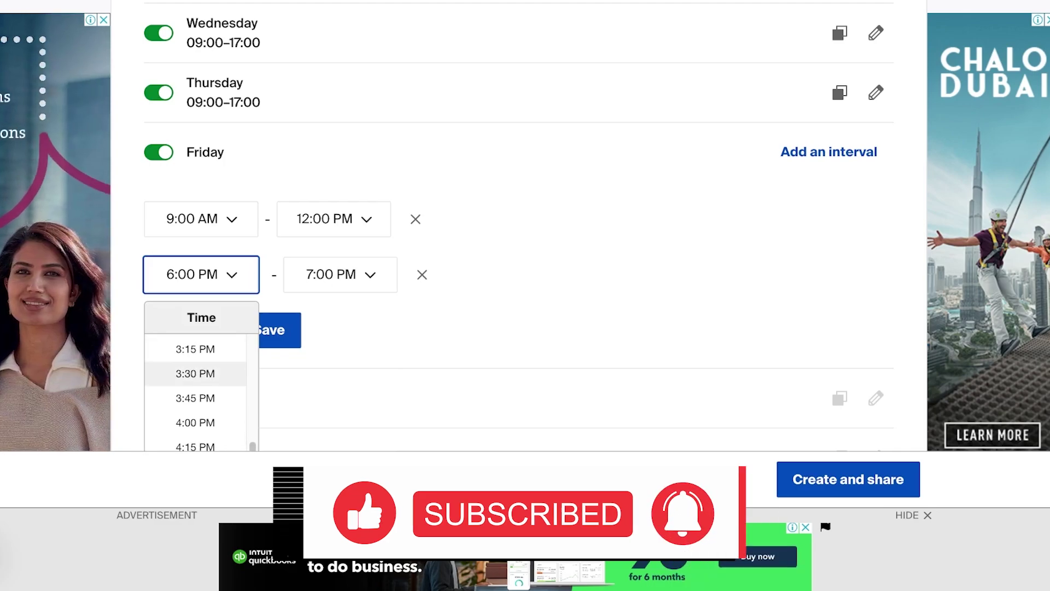
pyautogui.click(422, 274)
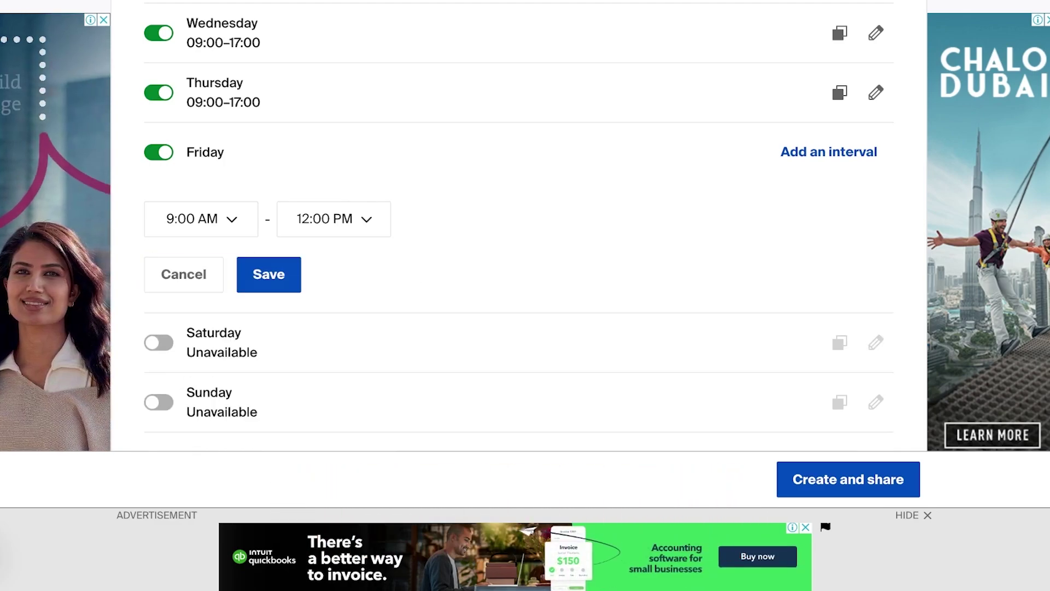
pyautogui.click(269, 275)
# Copy Friday's 09:00–12:00 hours to Wednesday and Thursday
pyautogui.scroll(2, 519, 219)
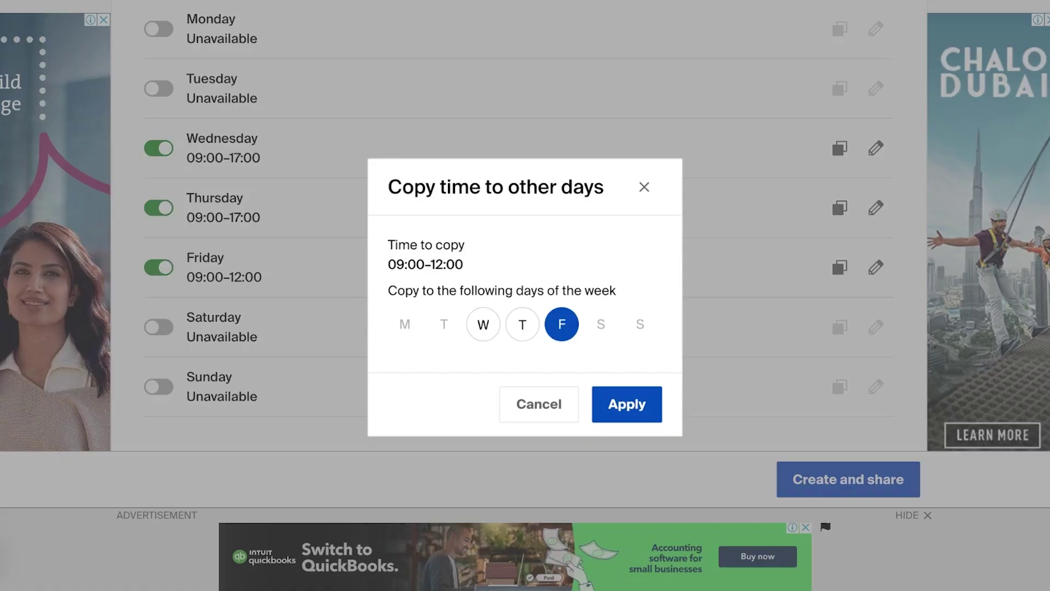
pyautogui.click(840, 267)
pyautogui.click(523, 324)
pyautogui.click(483, 325)
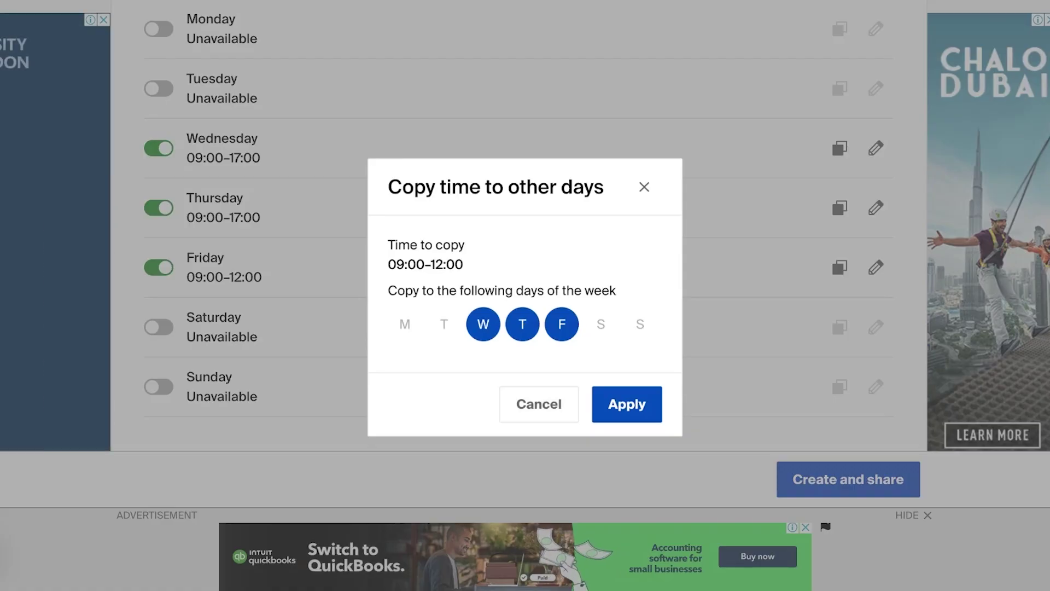
pyautogui.click(627, 404)
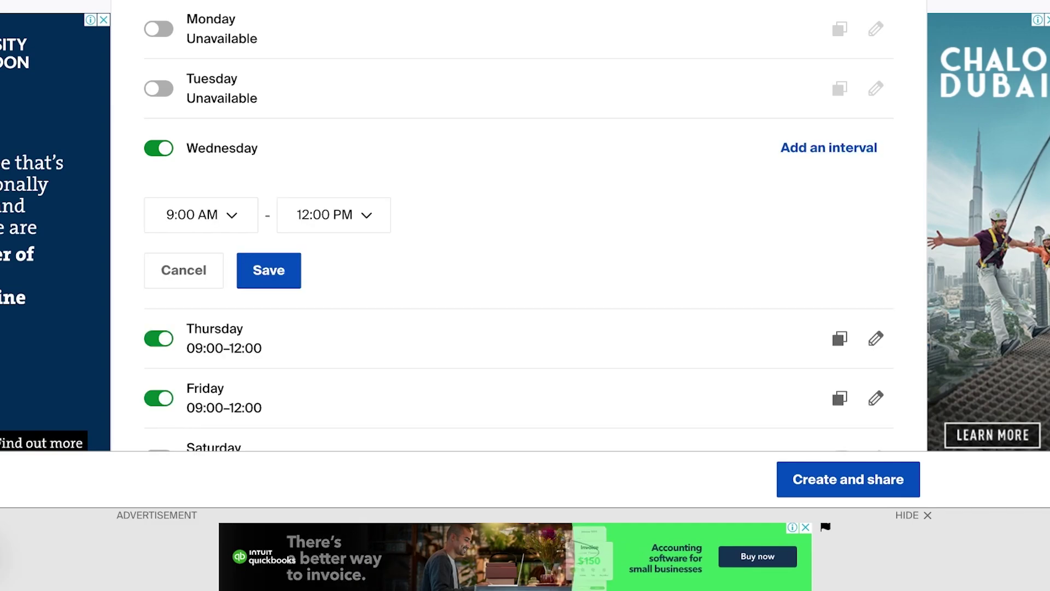
# Add a second Wednesday interval and set its end time to 5:00 PM
pyautogui.click(829, 147)
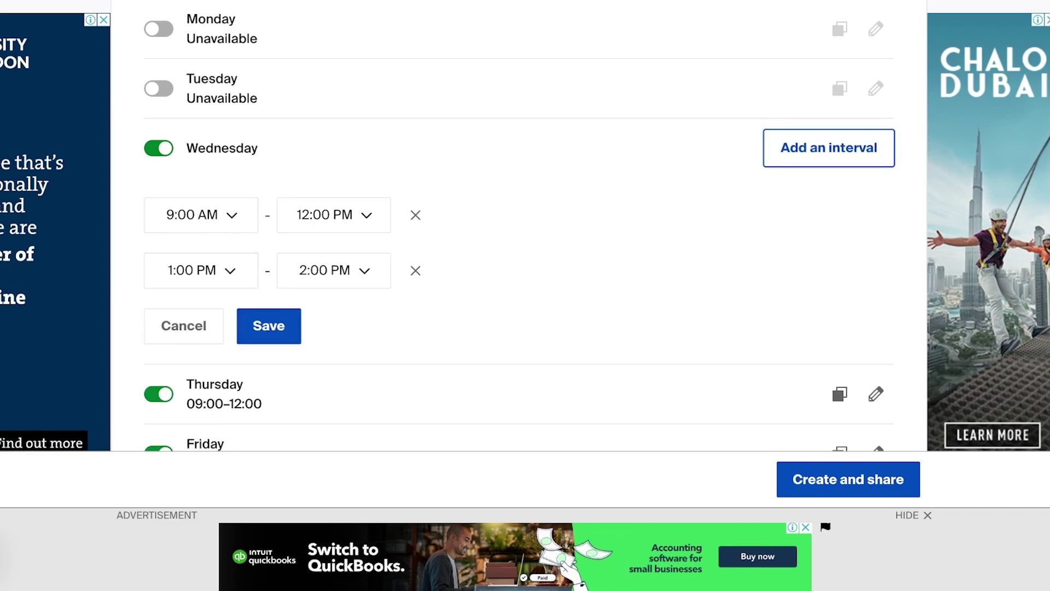
pyautogui.click(200, 270)
pyautogui.scroll(-4, 196, 388)
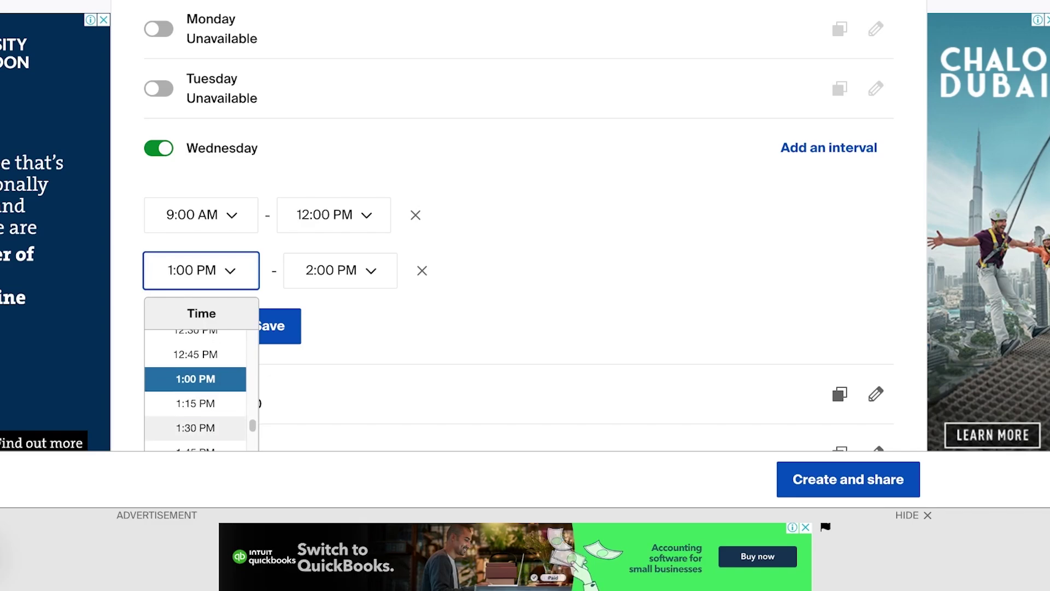
pyautogui.scroll(4, 196, 388)
pyautogui.scroll(-1, 195, 398)
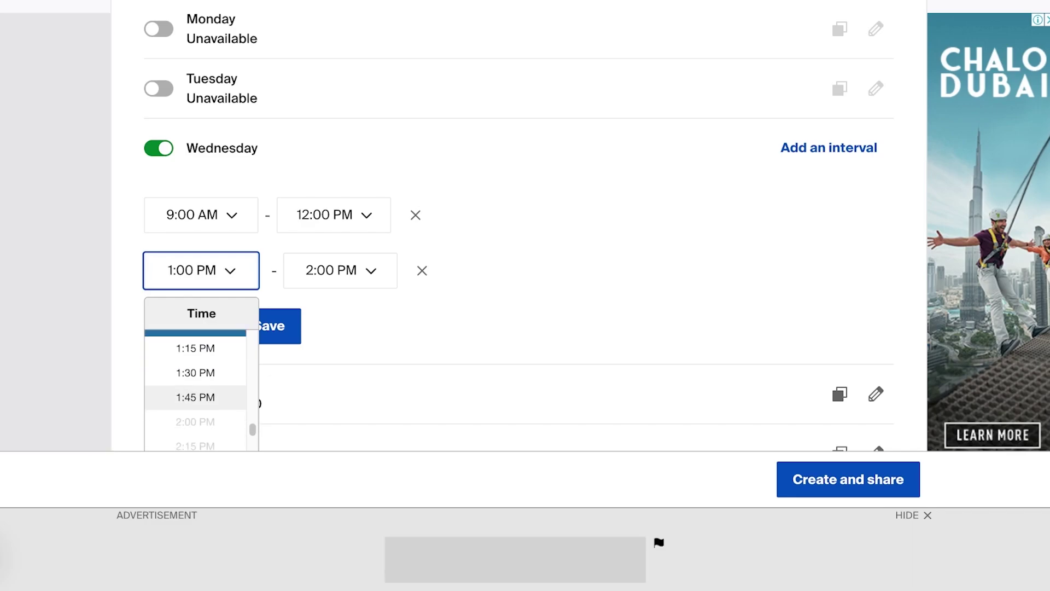
pyautogui.click(334, 214)
pyautogui.scroll(1, 328, 383)
pyautogui.click(340, 270)
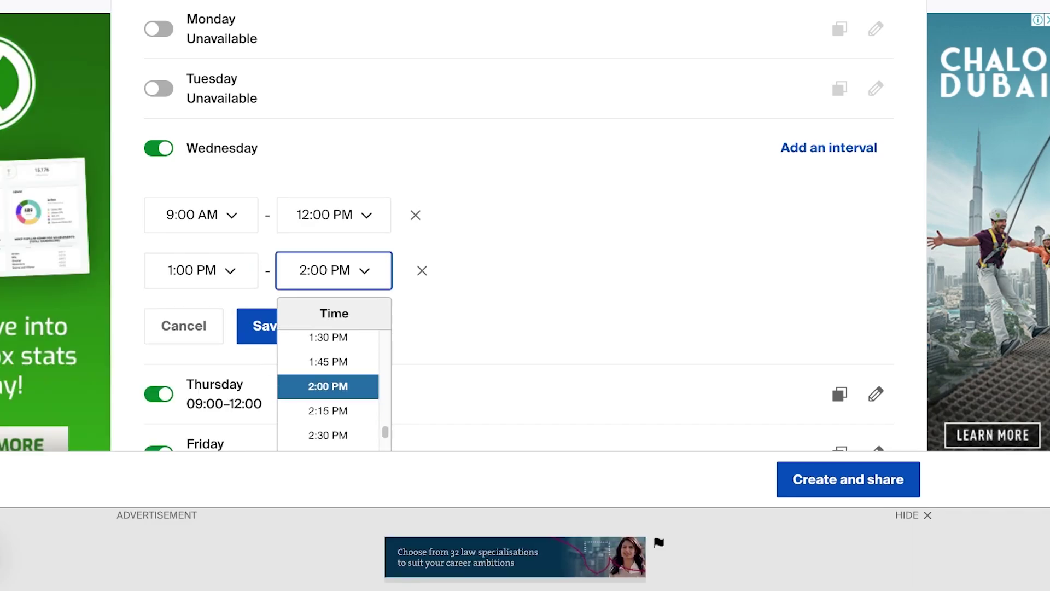
pyautogui.scroll(-3, 328, 391)
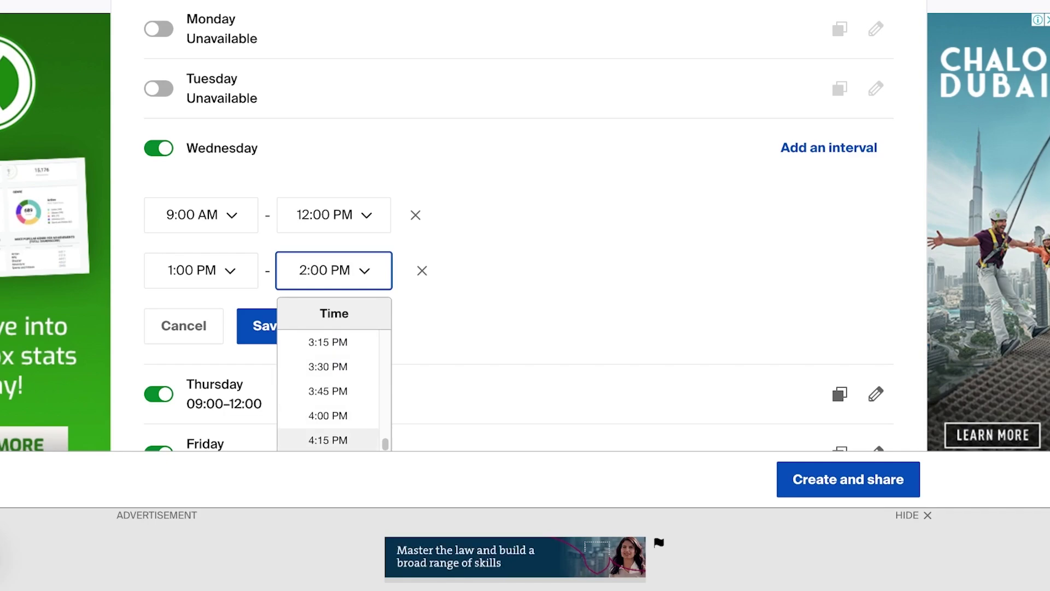
pyautogui.scroll(-1, 328, 422)
pyautogui.scroll(-2, 328, 422)
pyautogui.click(328, 349)
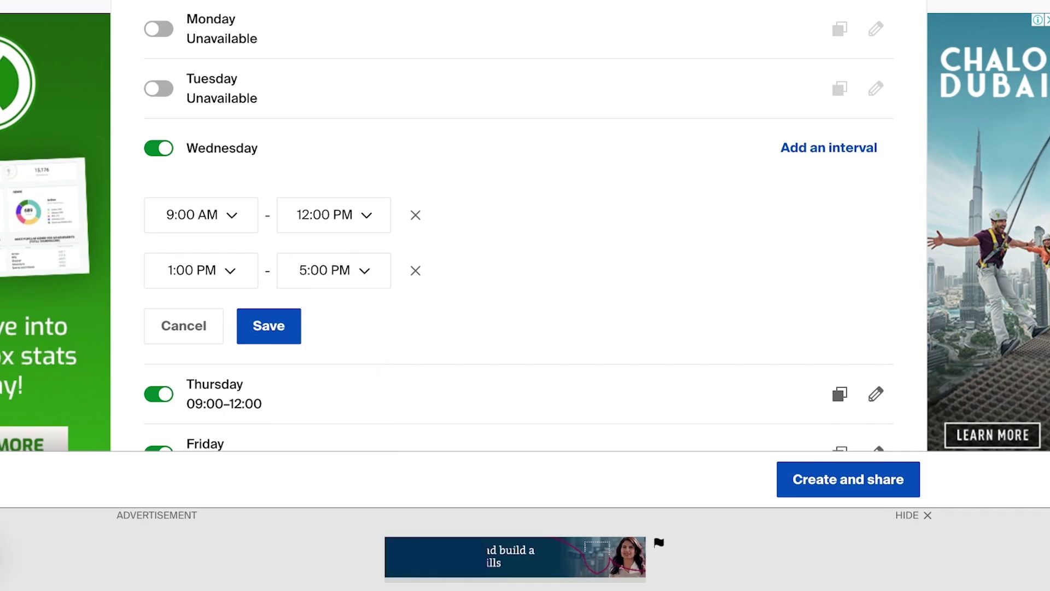
# Start the second interval at 2:00 PM and save Wednesday's 09:00–12:00 and 14:00–17:00 hours
pyautogui.click(200, 270)
pyautogui.scroll(-3, 195, 388)
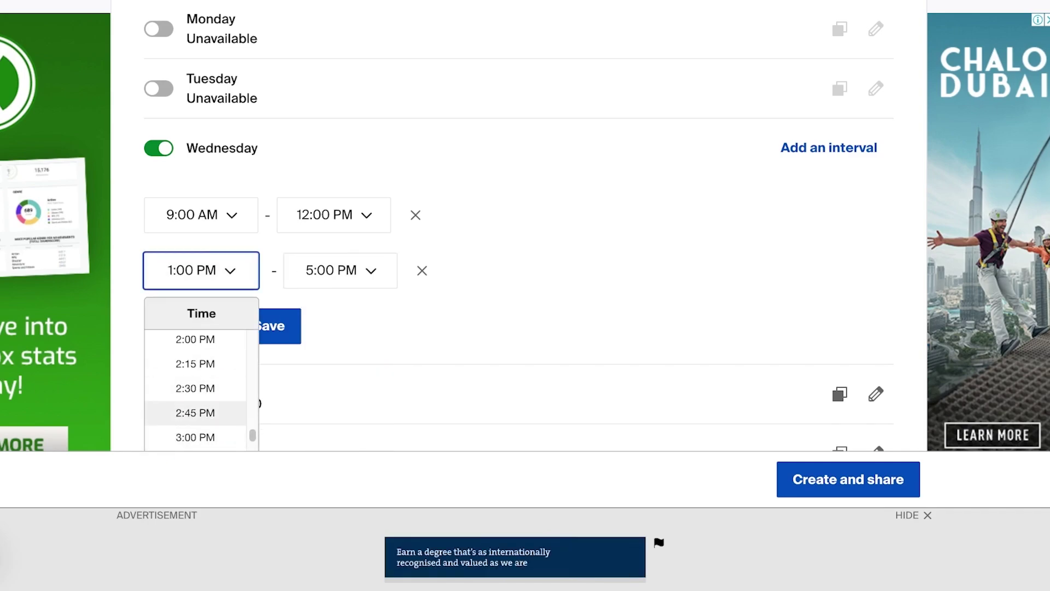
pyautogui.click(196, 339)
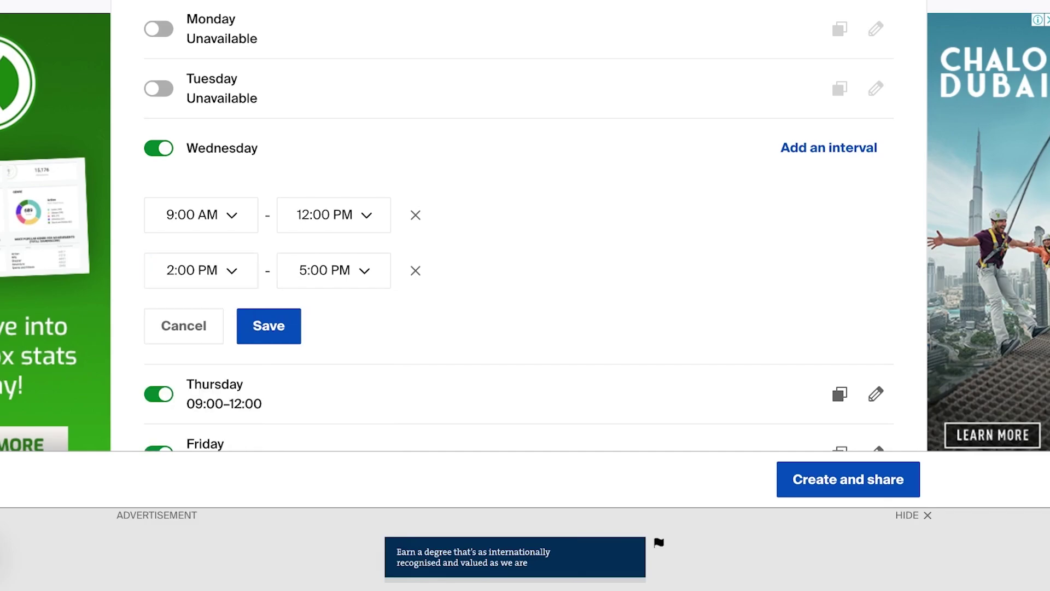
pyautogui.click(269, 325)
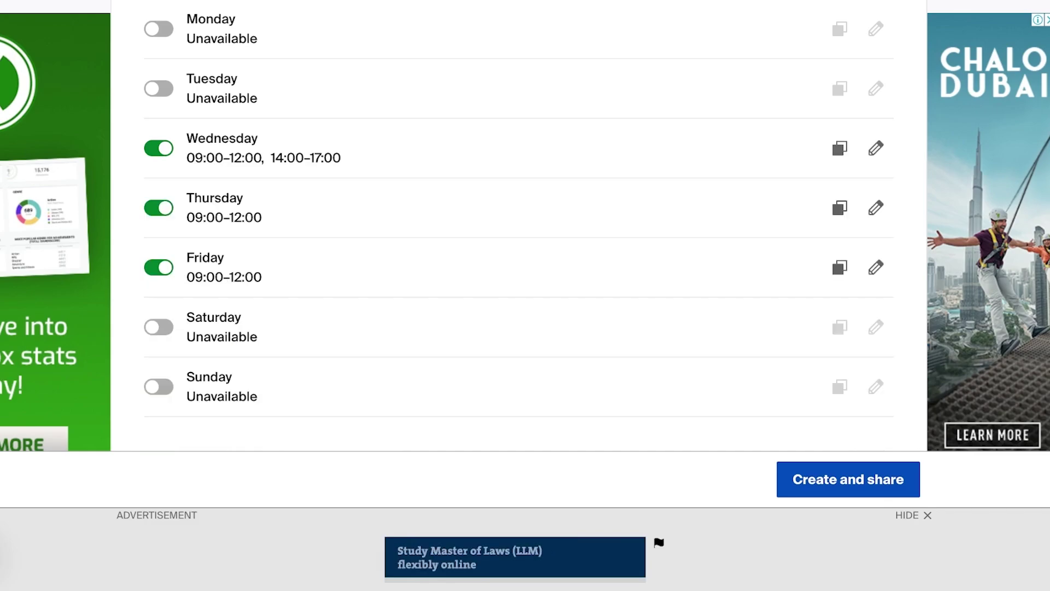
# Look through the Collect payment and Connected calendars sections of the booking form
pyautogui.scroll(-8, 518, 225)
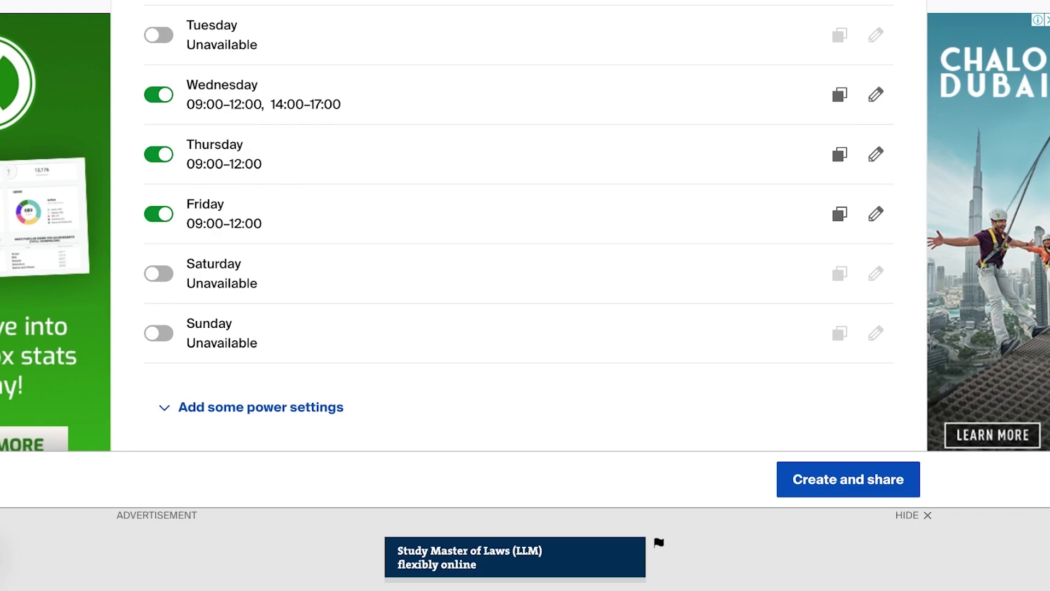
pyautogui.scroll(2, 518, 225)
pyautogui.click(884, 262)
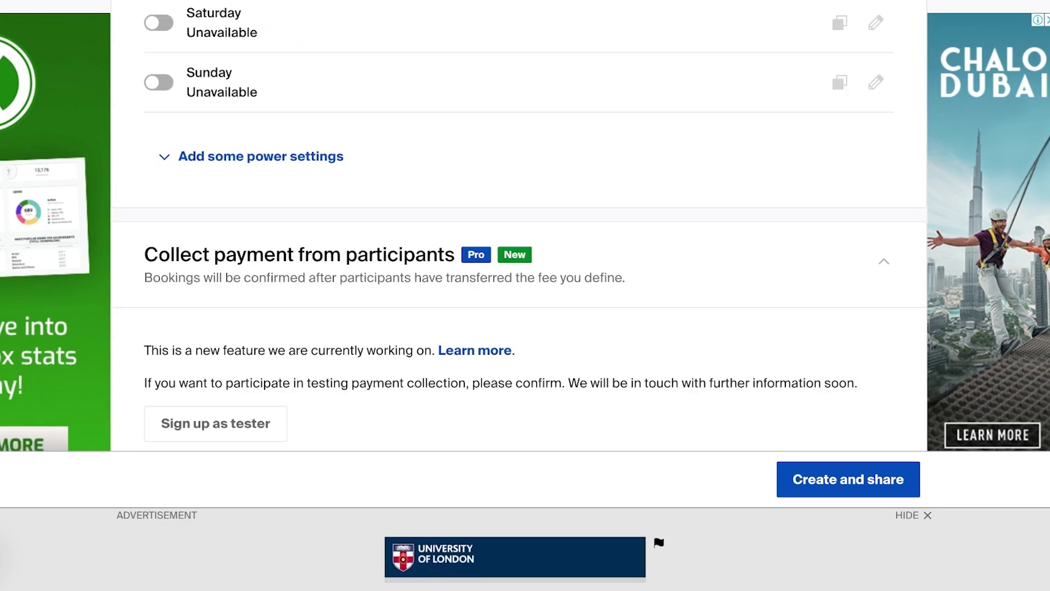
pyautogui.scroll(-1, 519, 224)
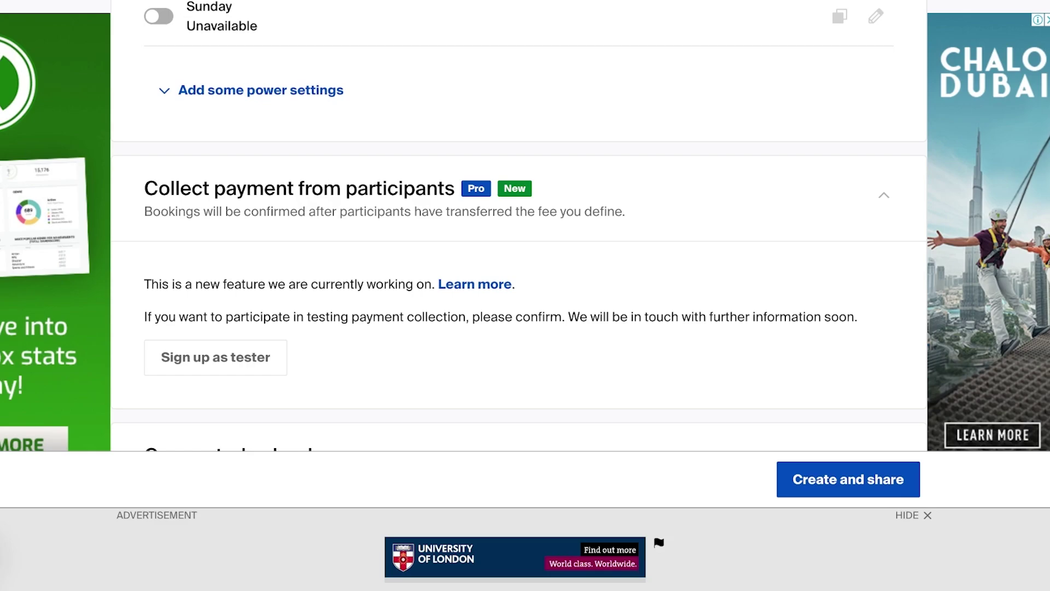
pyautogui.scroll(-6, 518, 224)
pyautogui.click(884, 53)
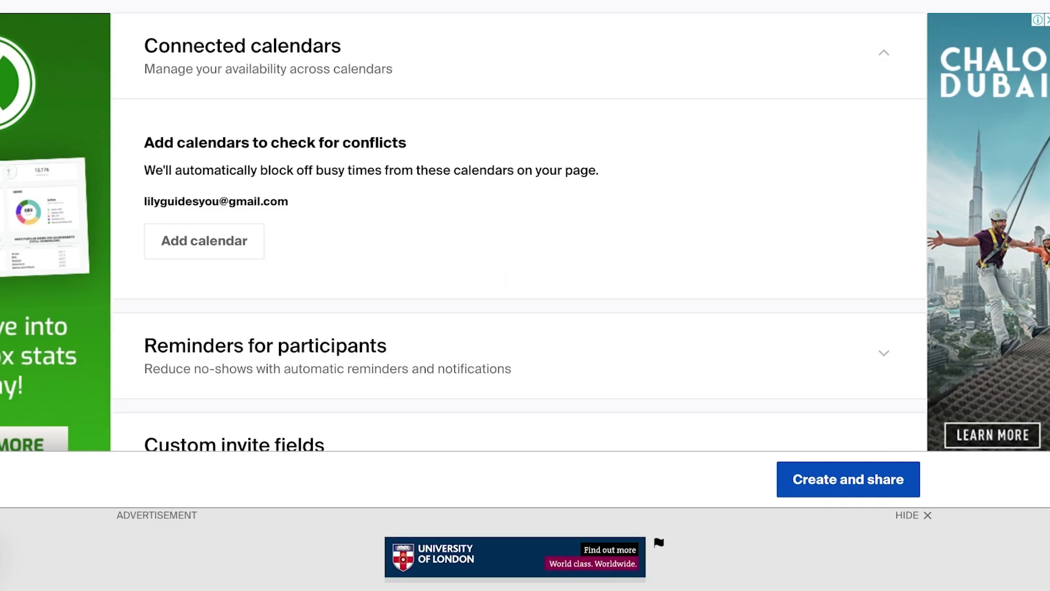
pyautogui.click(884, 53)
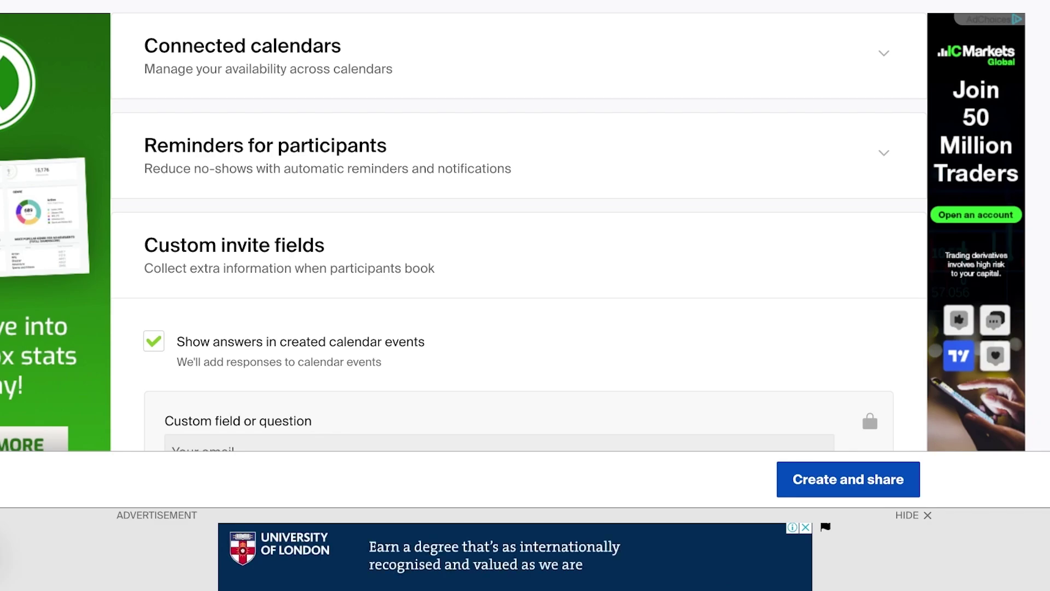
# Enable automatic booking reminders for participants, then scroll down to the custom invite fields
pyautogui.click(884, 153)
pyautogui.click(154, 303)
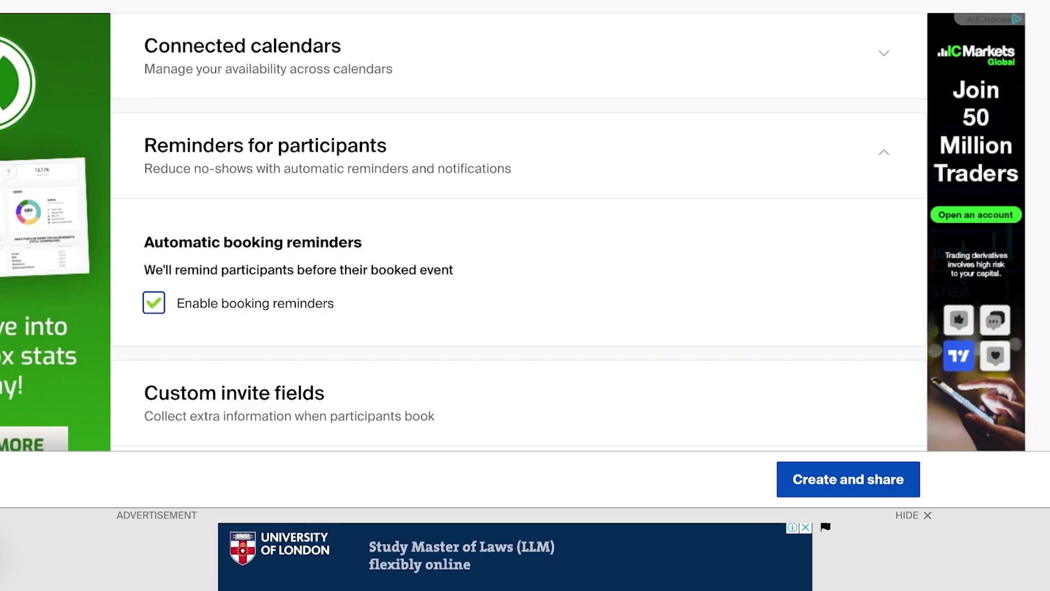
pyautogui.click(234, 393)
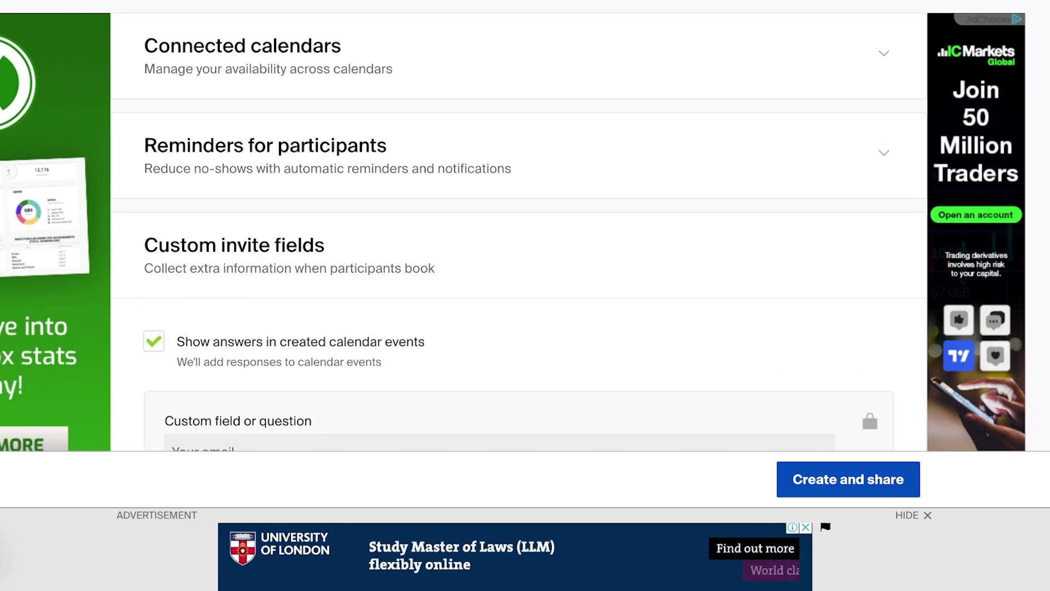
pyautogui.scroll(-3, 519, 273)
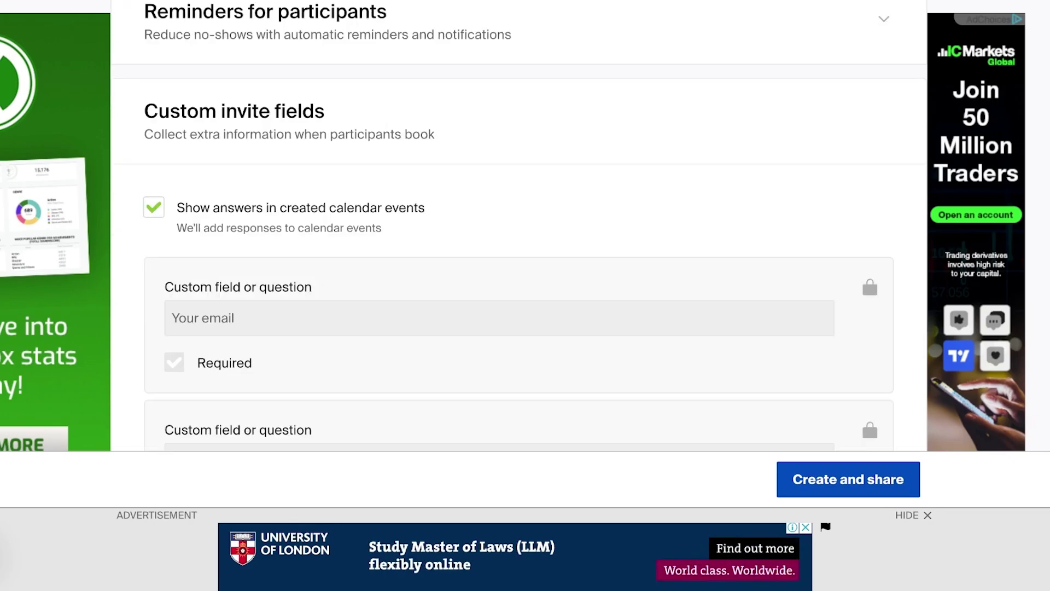
pyautogui.scroll(-1, 519, 225)
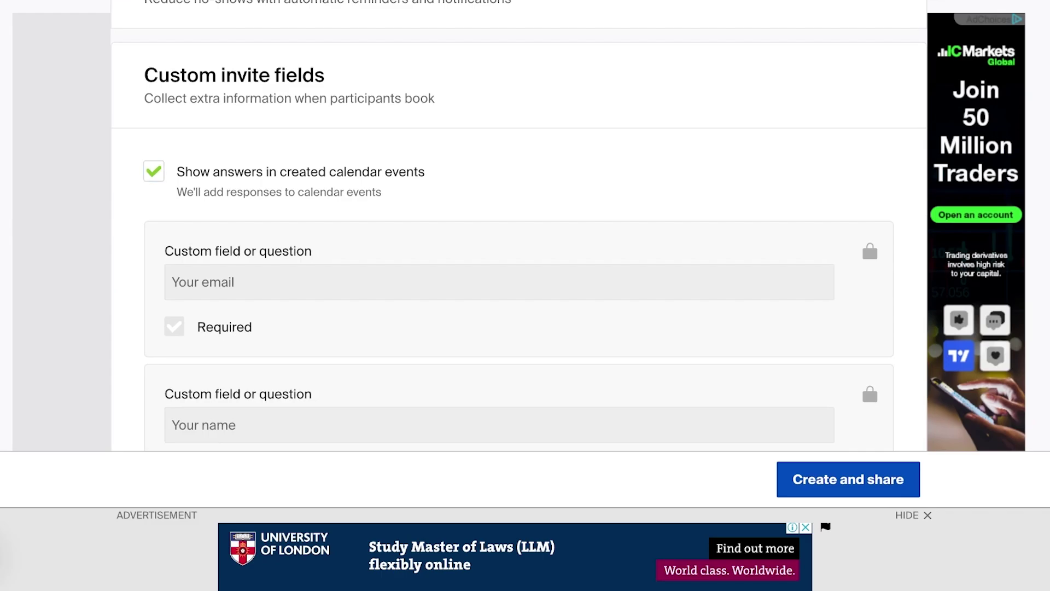
pyautogui.scroll(-3, 518, 246)
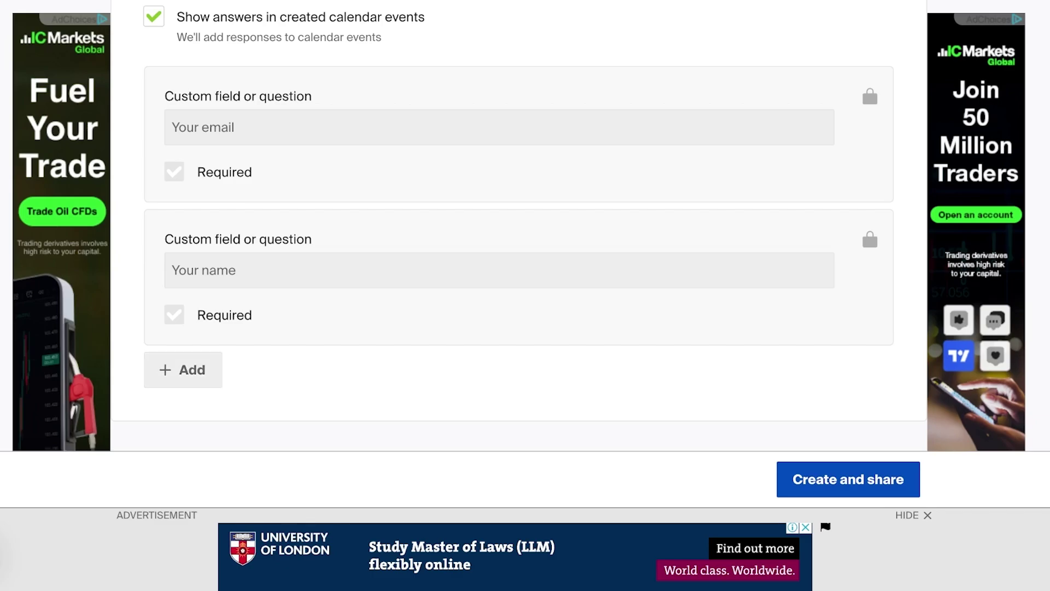
# Add a custom invite question named 'Gender' and tick it as required
pyautogui.click(183, 370)
pyautogui.write('A')
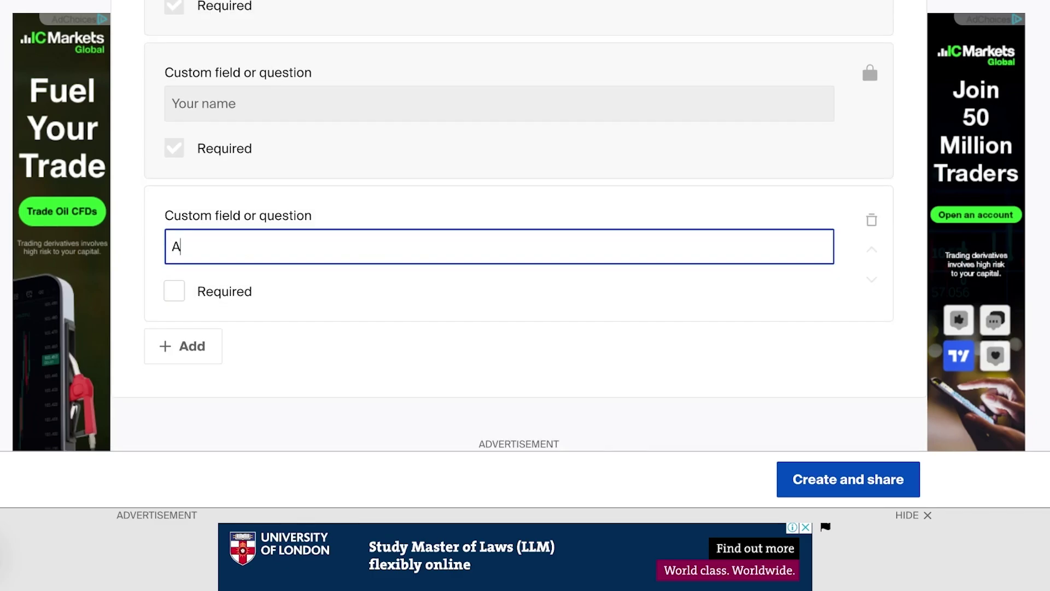
pyautogui.press('BackSpace')
pyautogui.write('A')
pyautogui.press('BackSpace')
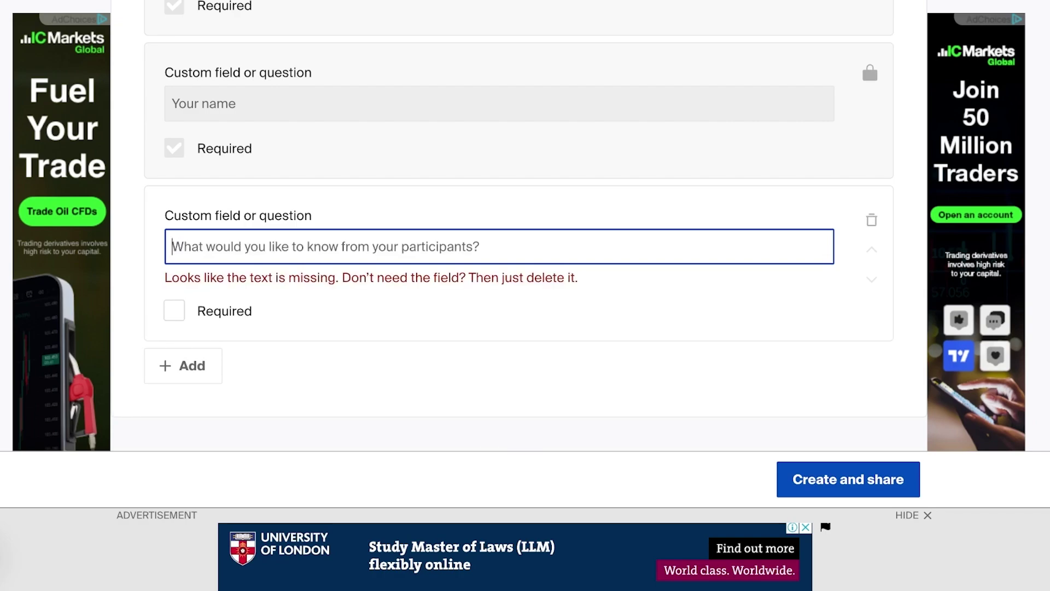
pyautogui.write('Gender')
pyautogui.press('Tab')
pyautogui.press('space')
pyautogui.press('Tab')
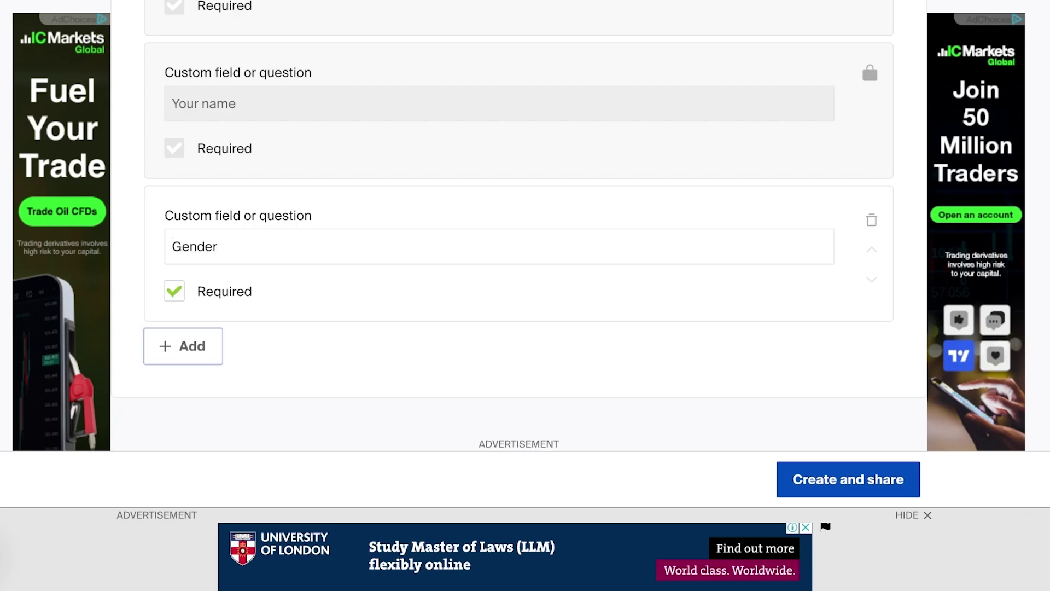
# Remove the accidental extra question and make sure Gender is still ticked as required
pyautogui.press('Return')
pyautogui.press('BackSpace')
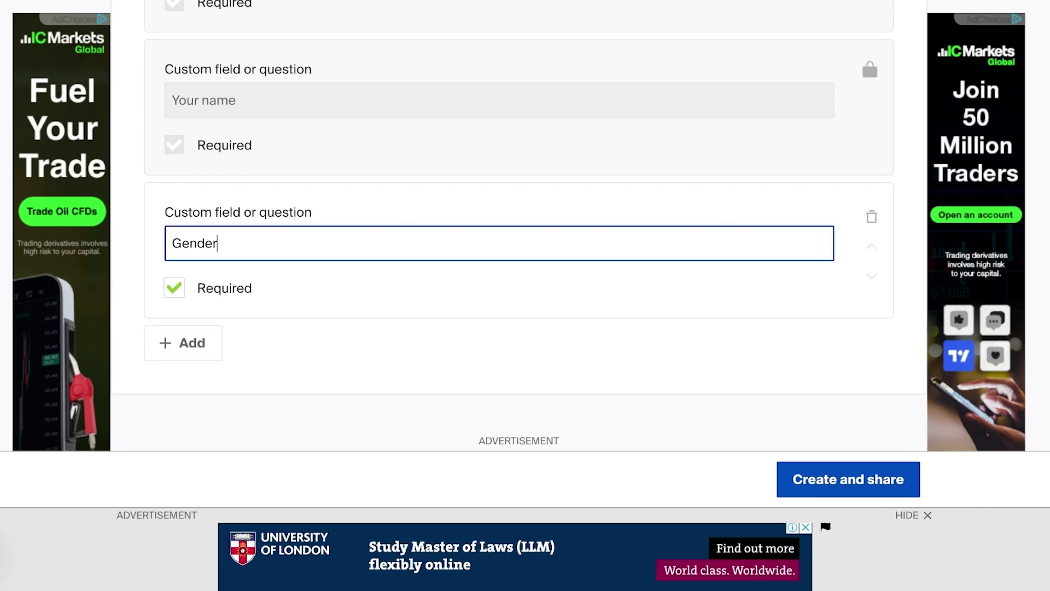
pyautogui.press('Tab')
pyautogui.press('space')
pyautogui.hotkey('shift', 'Tab')
pyautogui.press('Tab')
pyautogui.press('space')
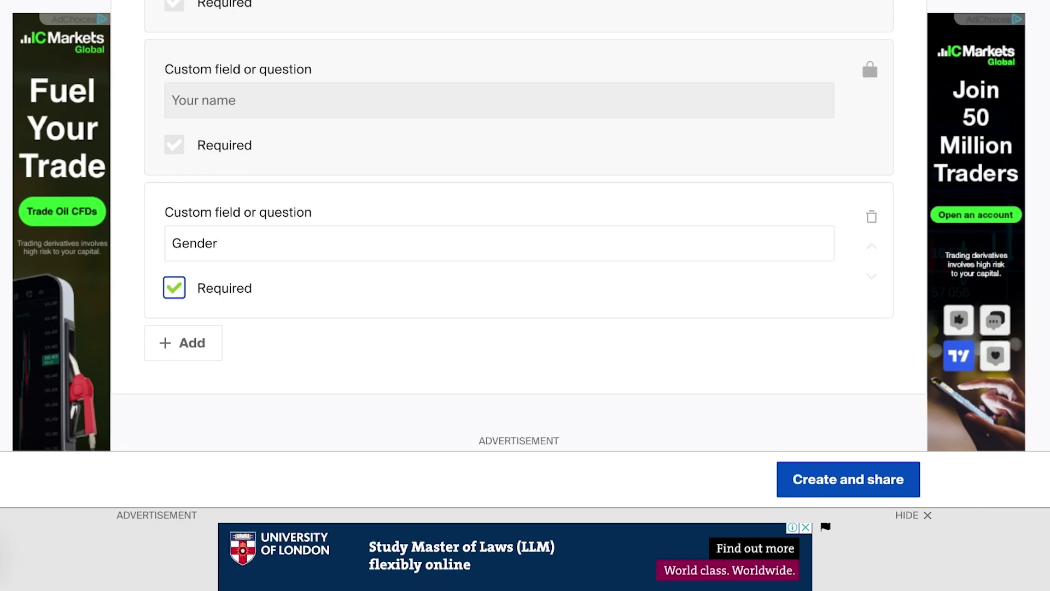
pyautogui.scroll(-4, 525, 246)
pyautogui.scroll(12, 525, 246)
pyautogui.scroll(-20, 868, 175)
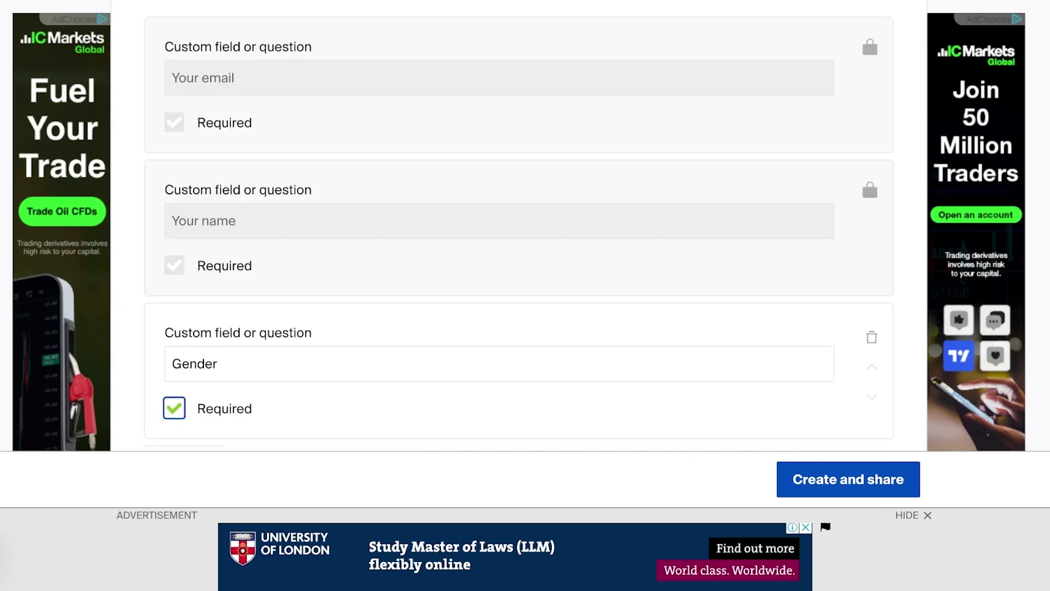
pyautogui.scroll(6, 868, 175)
pyautogui.scroll(8, 525, 246)
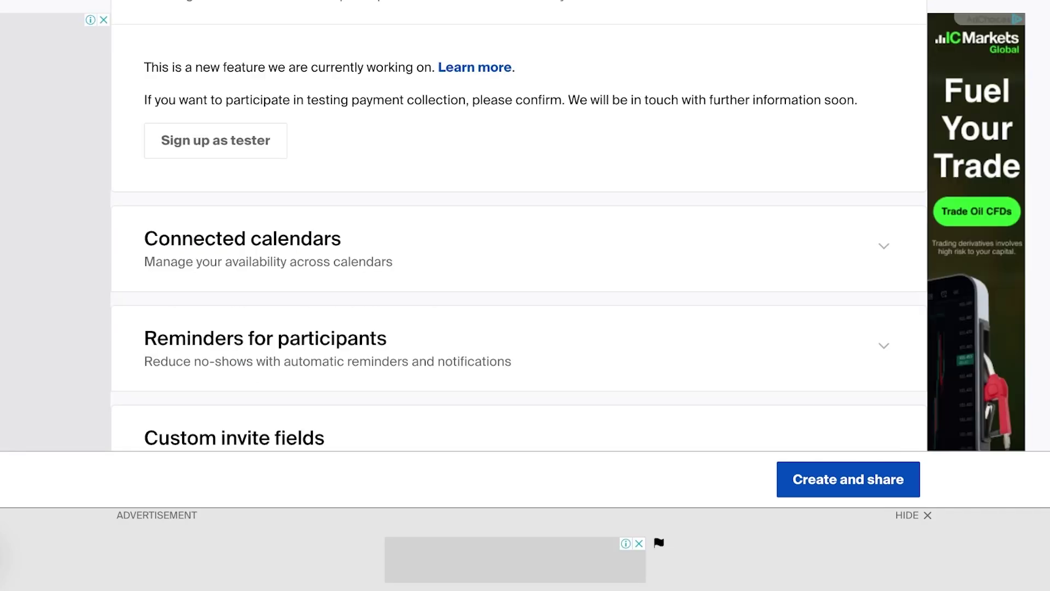
# Publish the booking page and preview the available 30-minute slots on Friday 19 July
pyautogui.click(848, 479)
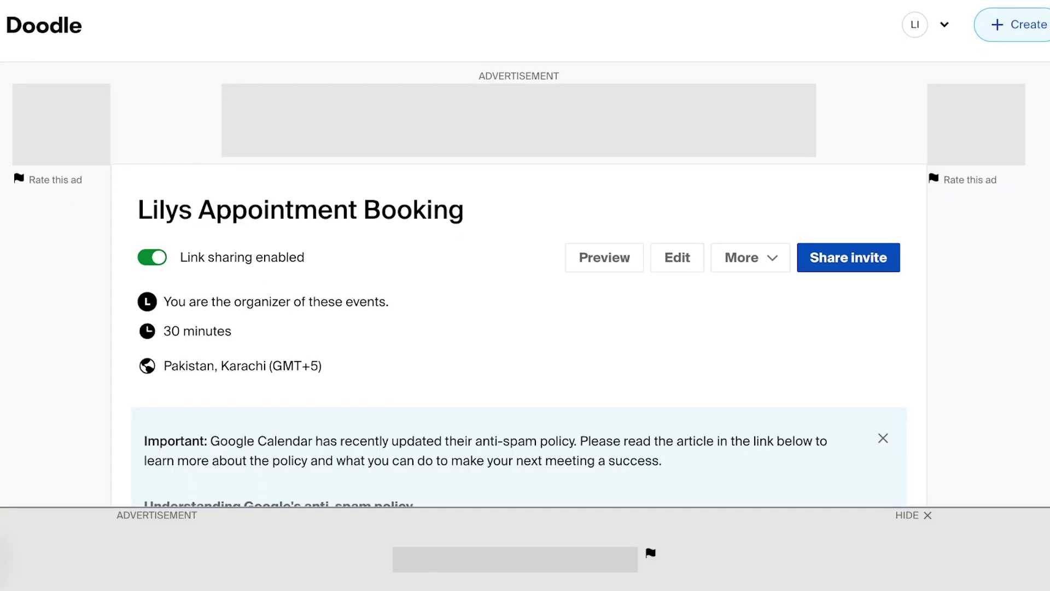
pyautogui.scroll(-1, 526, 257)
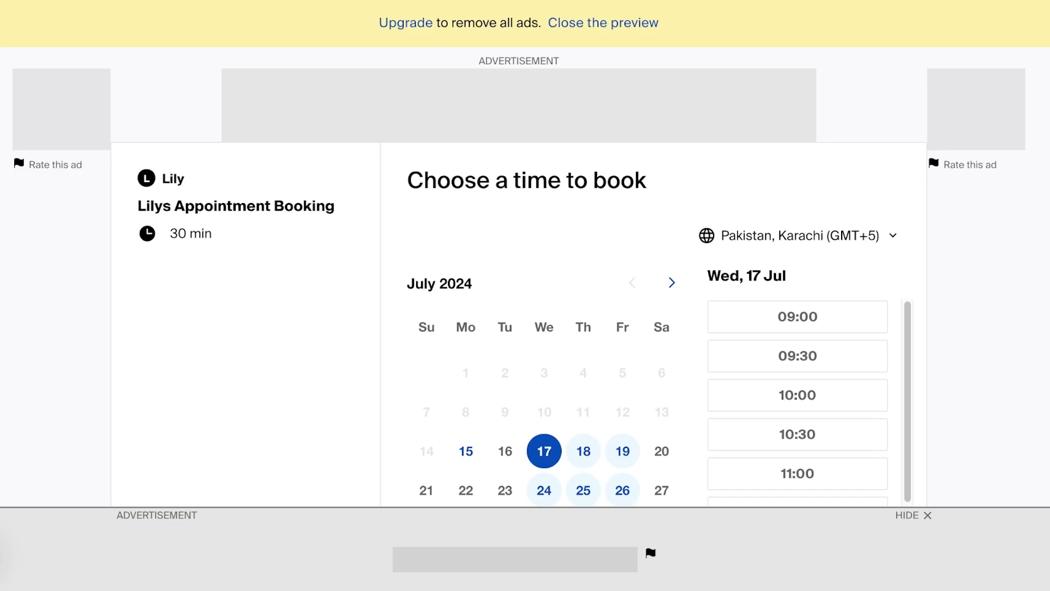
pyautogui.scroll(-3, 526, 257)
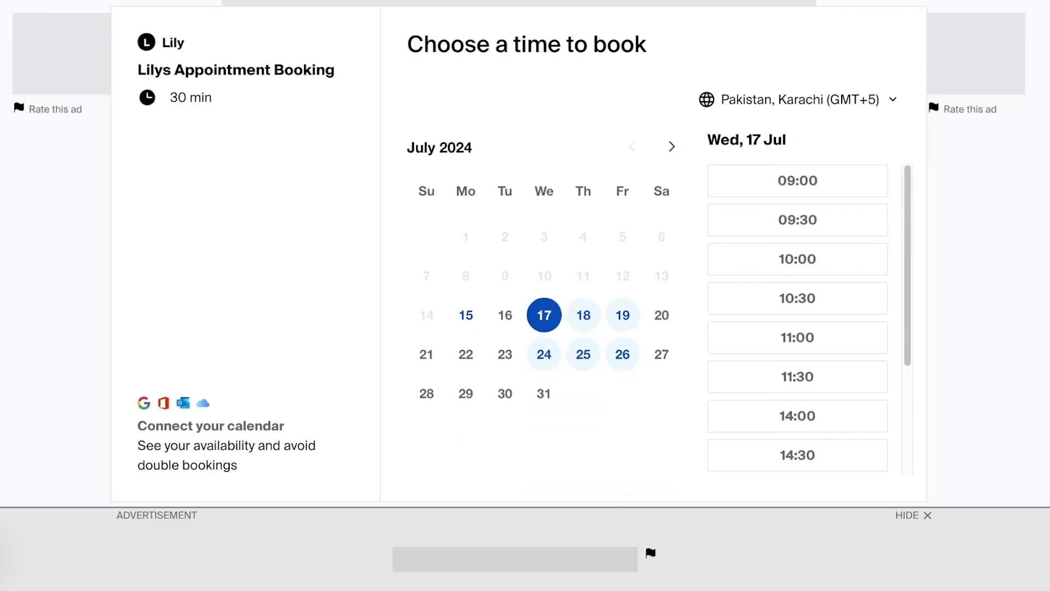
pyautogui.click(622, 315)
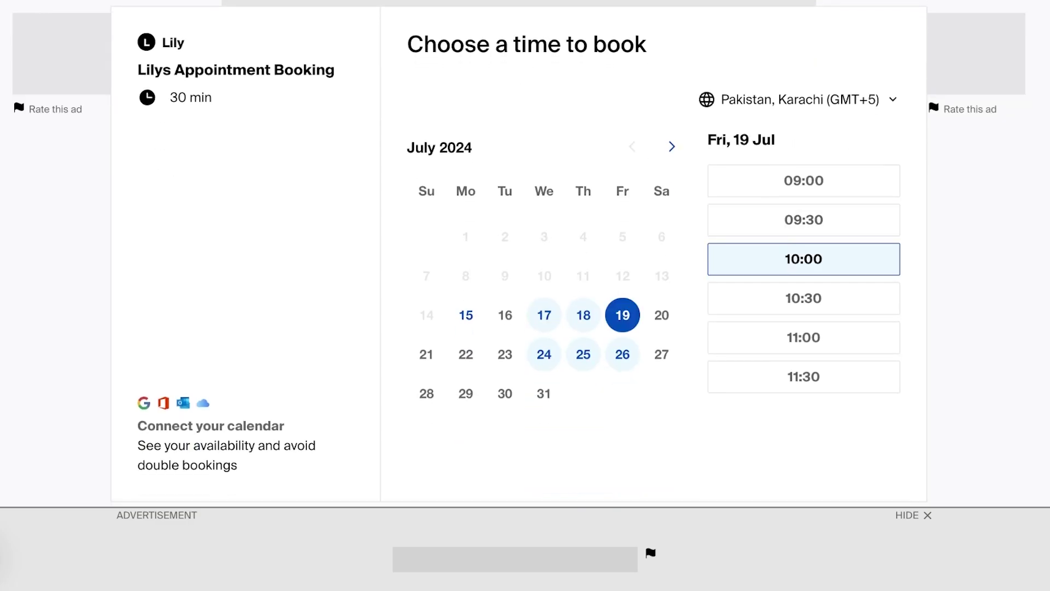
pyautogui.scroll(-1, 517, 251)
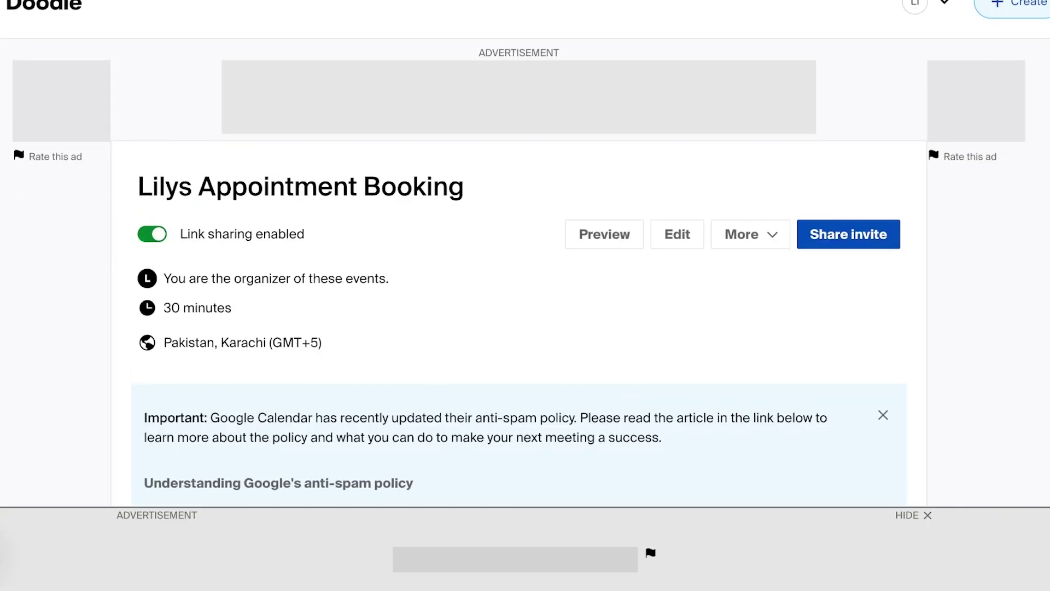
# Copy the booking page's invite link, then briefly open and close the account menu
pyautogui.click(849, 234)
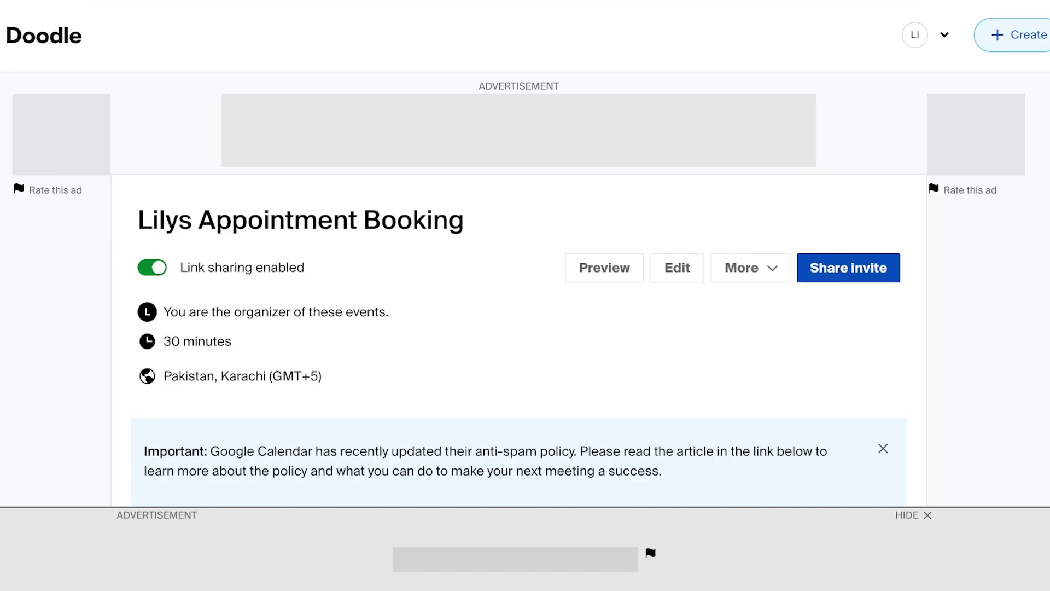
pyautogui.scroll(-1, 525, 296)
pyautogui.scroll(-8, 526, 295)
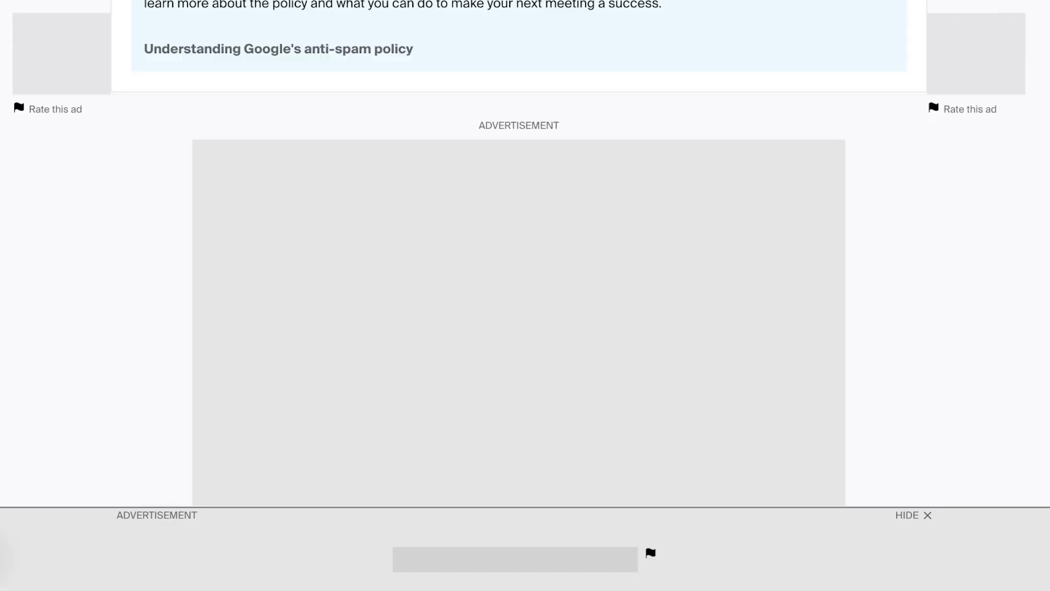
pyautogui.scroll(8, 526, 296)
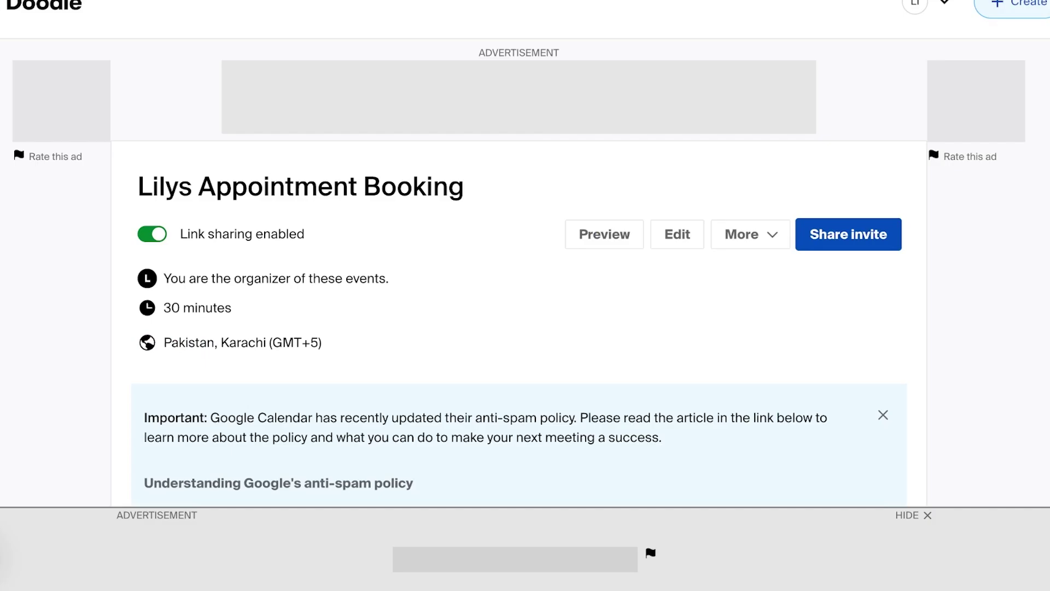
pyautogui.scroll(1, 525, 247)
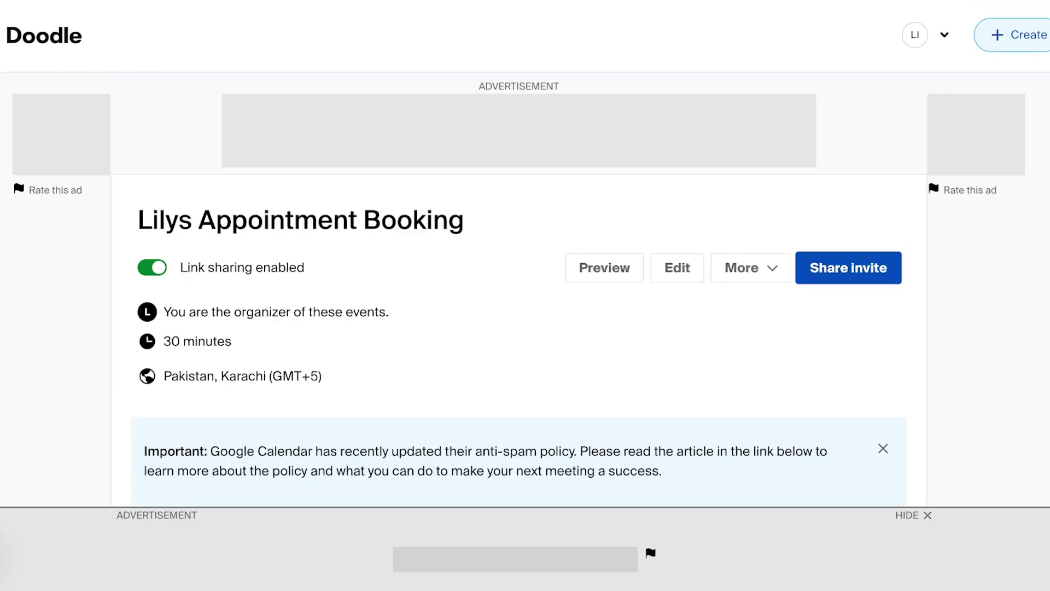
pyautogui.click(930, 35)
pyautogui.press('Escape')
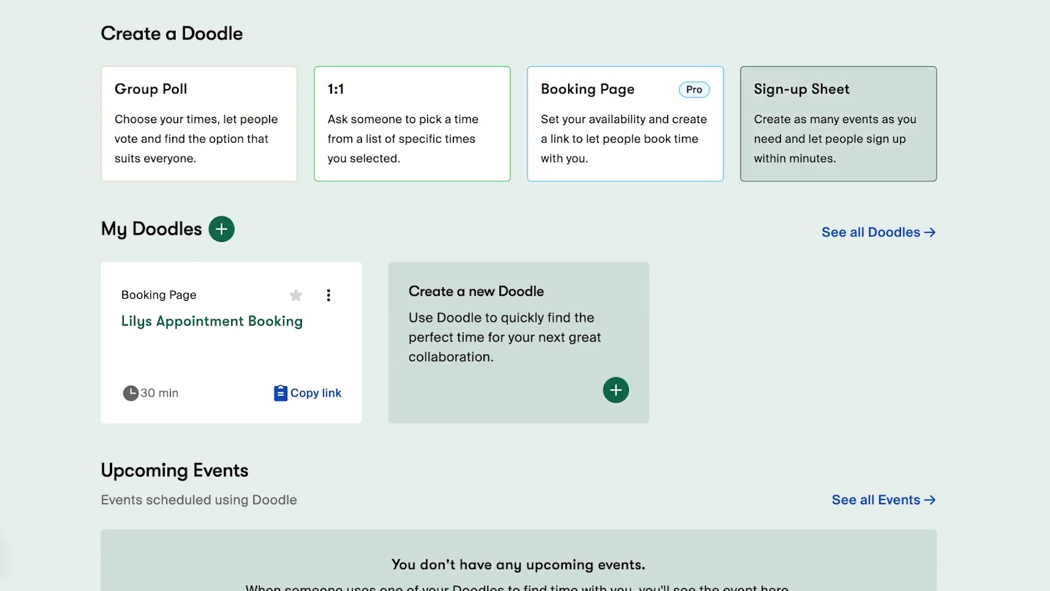
# Switch from the dashboard to the Doodle Professional pricing page
pyautogui.scroll(-1, 525, 295)
pyautogui.click(518, 342)
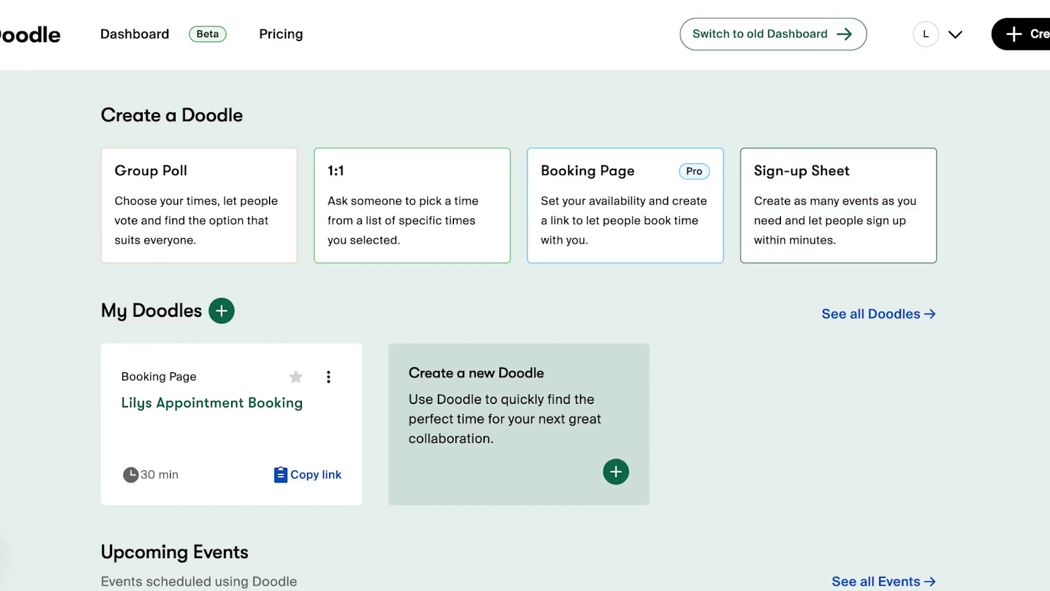
pyautogui.scroll(-3, 526, 328)
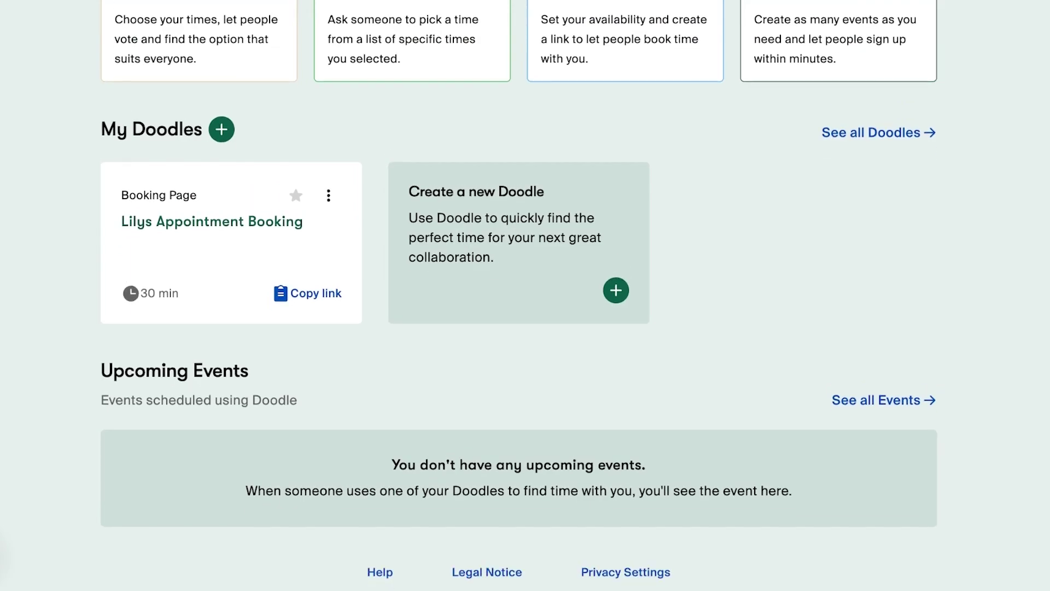
pyautogui.scroll(1, 525, 328)
pyautogui.scroll(-1, 526, 328)
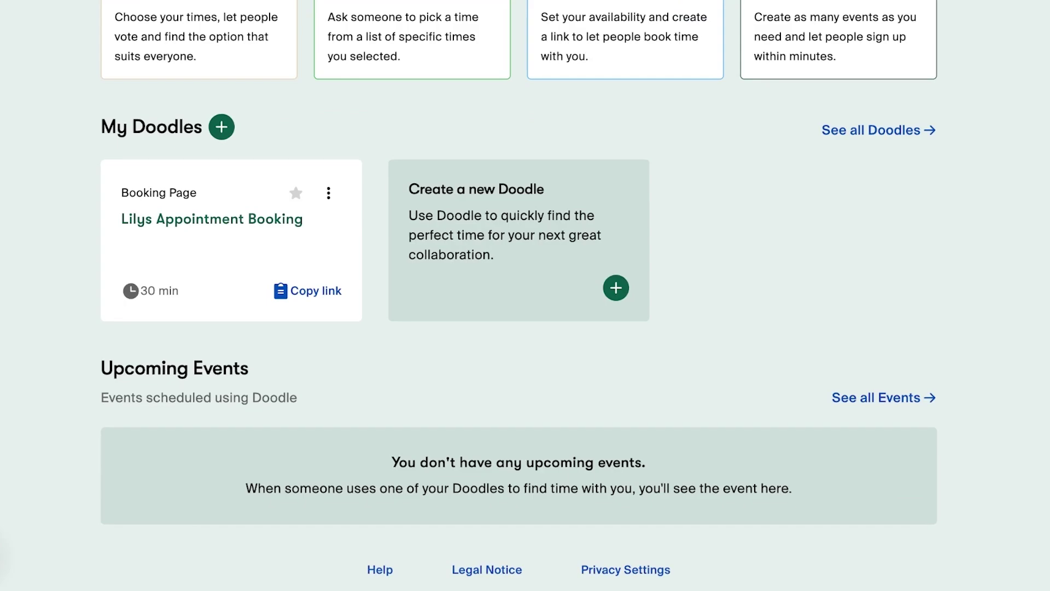
pyautogui.scroll(3, 525, 328)
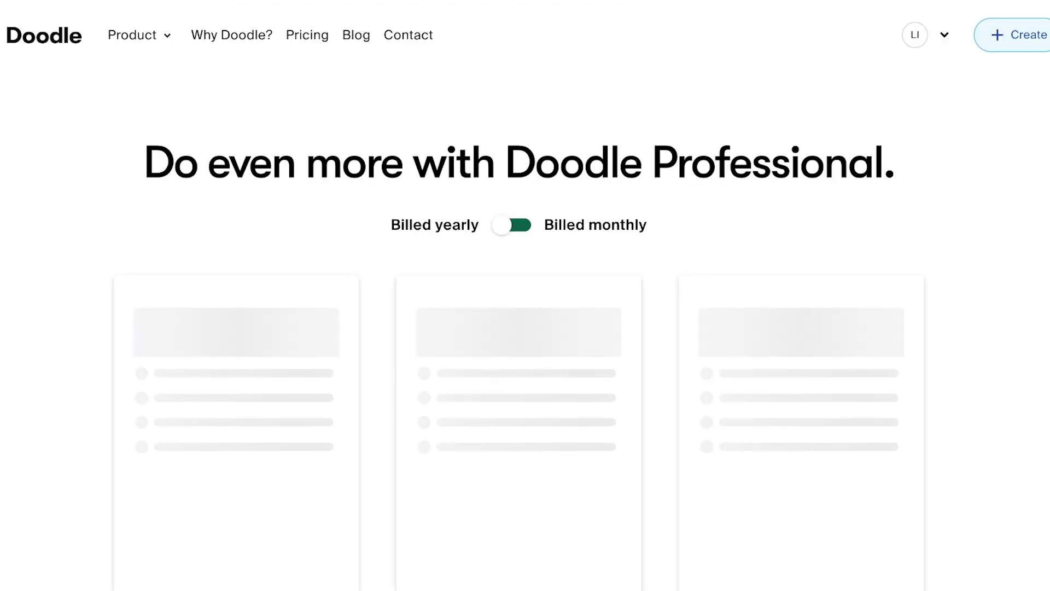
# Compare the Free ($0), Pro ($6.95) and Team ($8.95 per user) plan cards
pyautogui.scroll(-5, 525, 296)
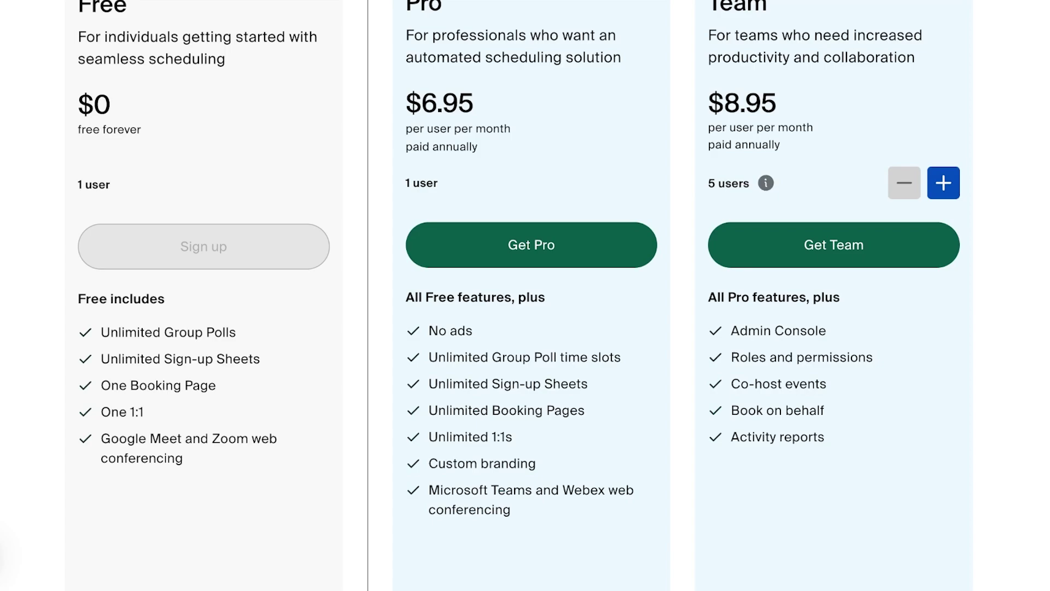
pyautogui.scroll(3, 526, 295)
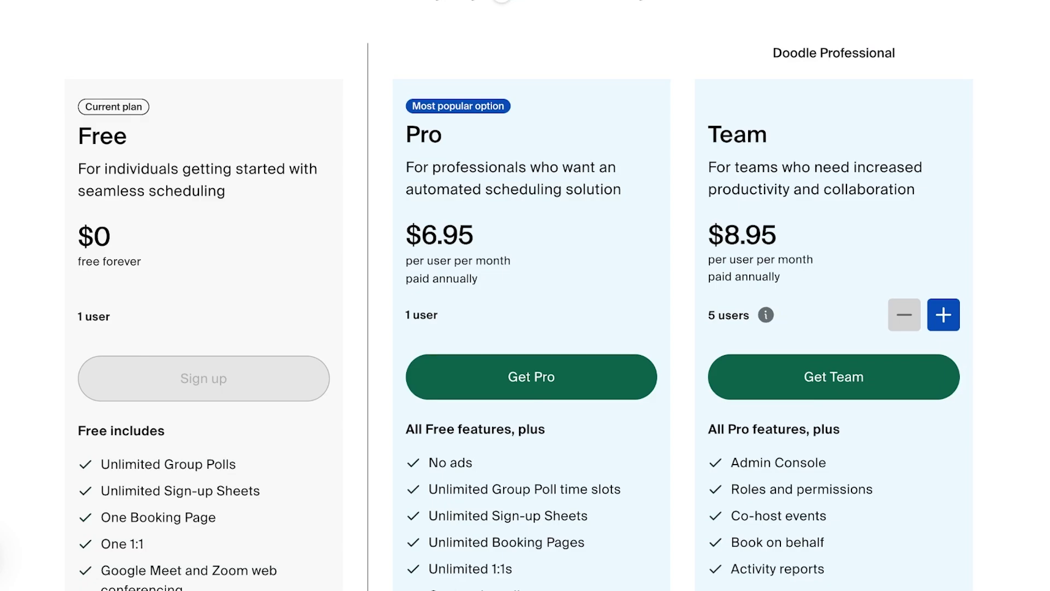
pyautogui.scroll(-4, 525, 295)
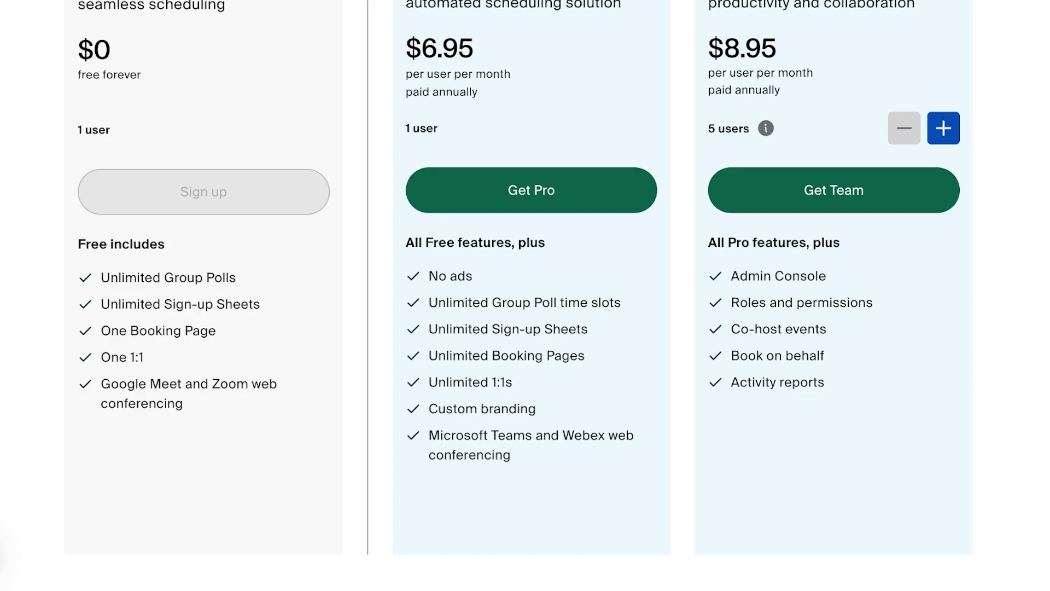
pyautogui.scroll(6, 525, 296)
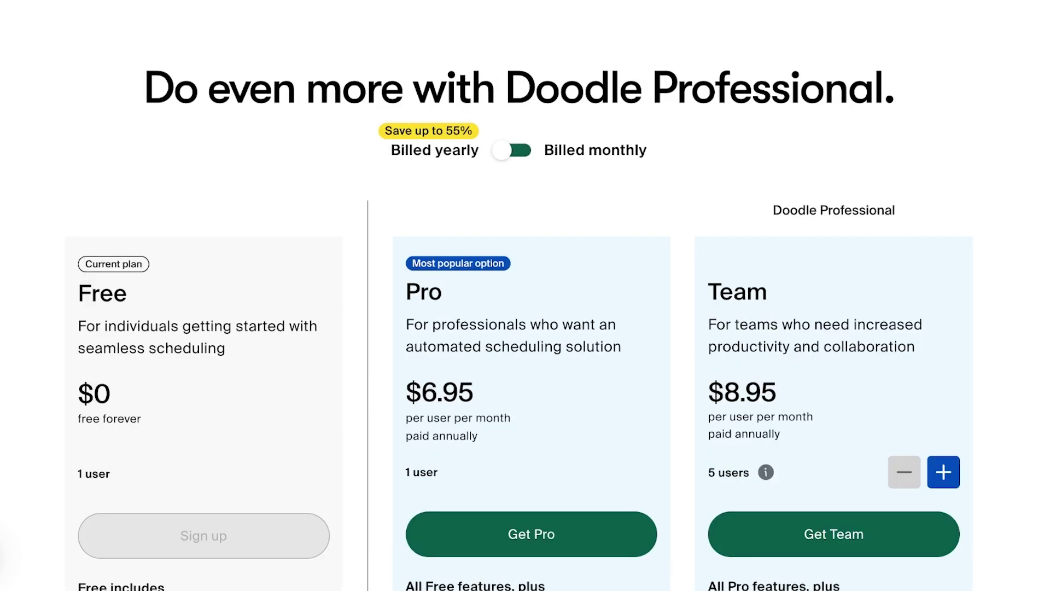
pyautogui.scroll(-3, 525, 296)
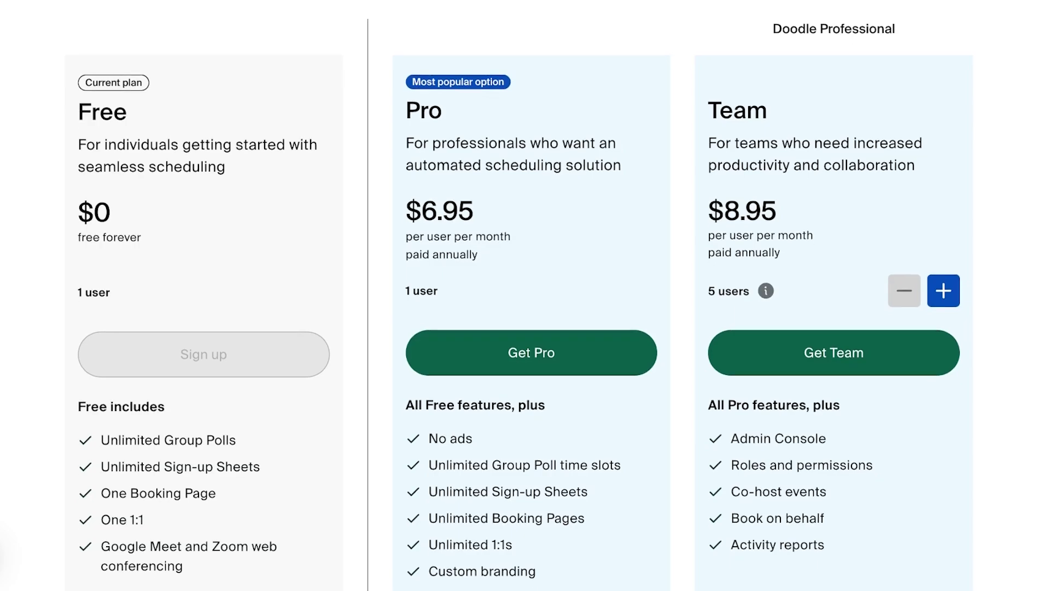
pyautogui.scroll(-1, 525, 296)
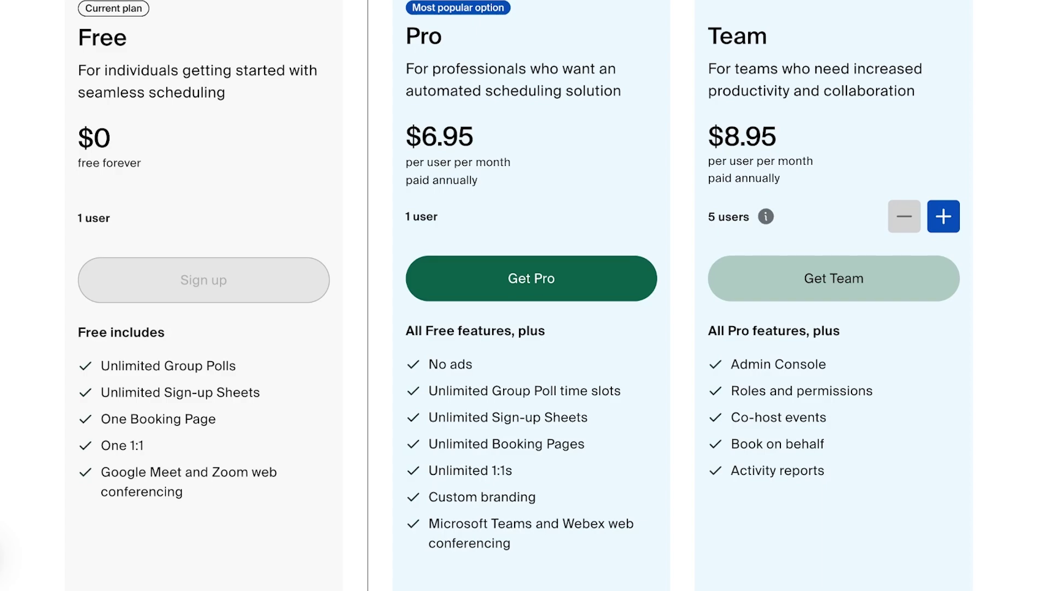
pyautogui.scroll(4, 525, 295)
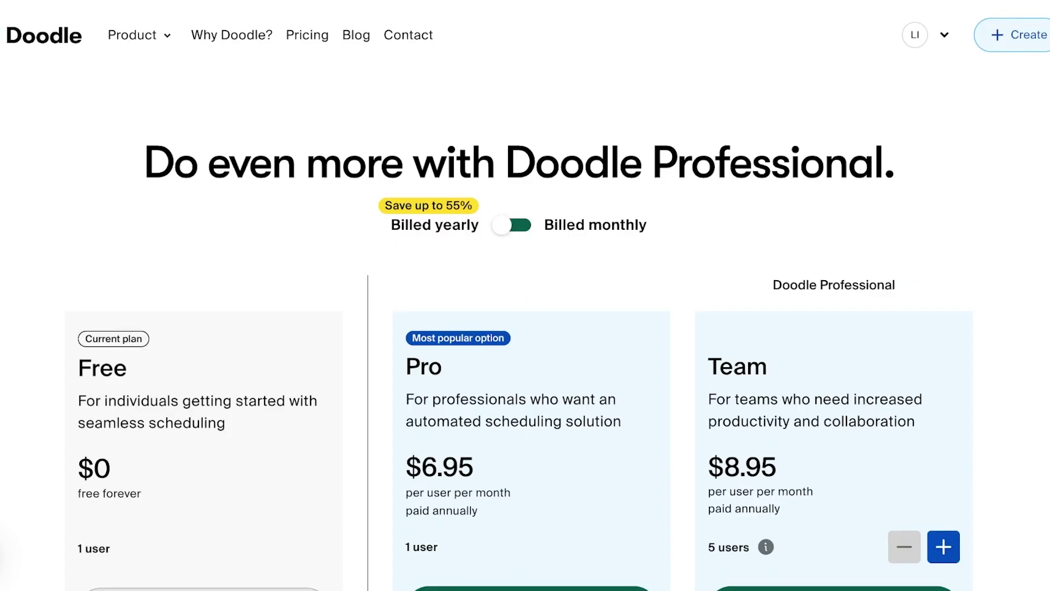